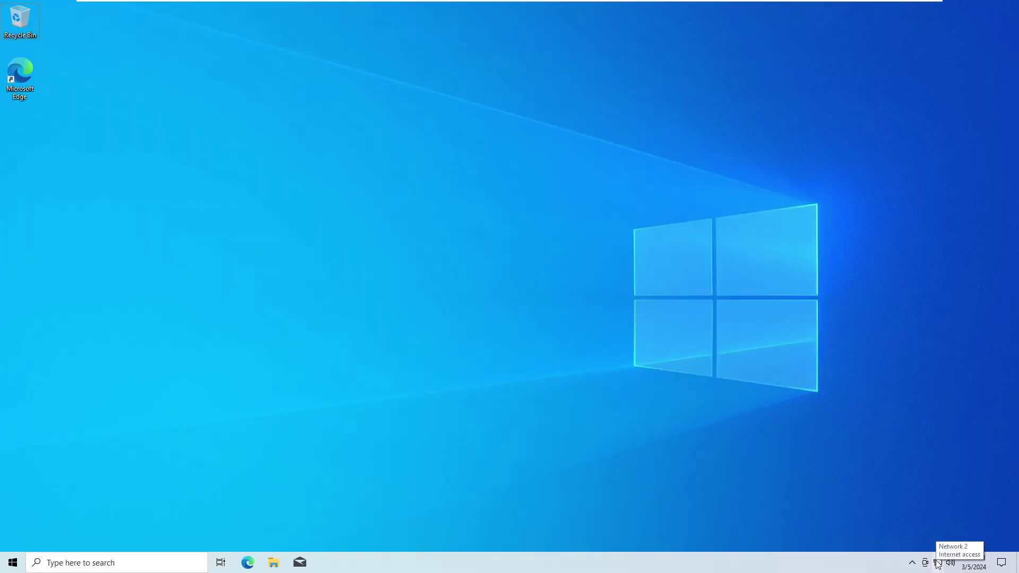
Set Ethernet0's IPv4 properties to static address 192.168.8.88, subnet mask 255.255.255.0, and close
left_click(938, 562)
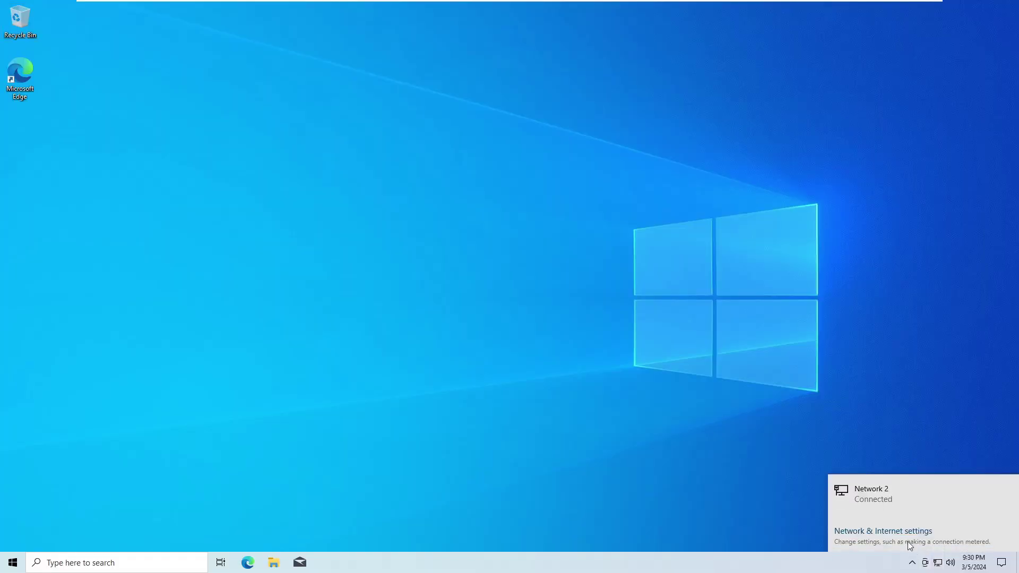
left_click(897, 532)
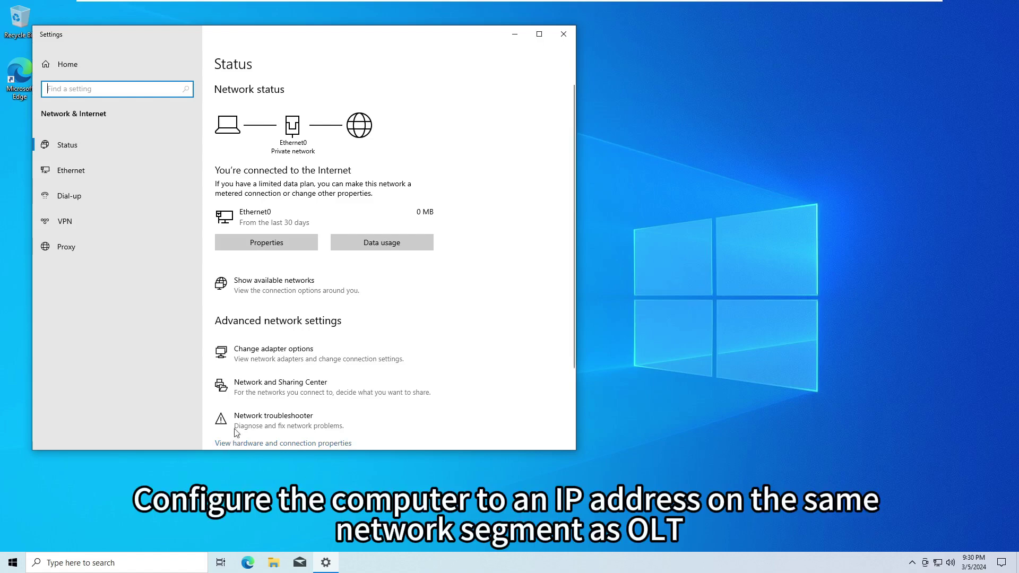
left_click(309, 354)
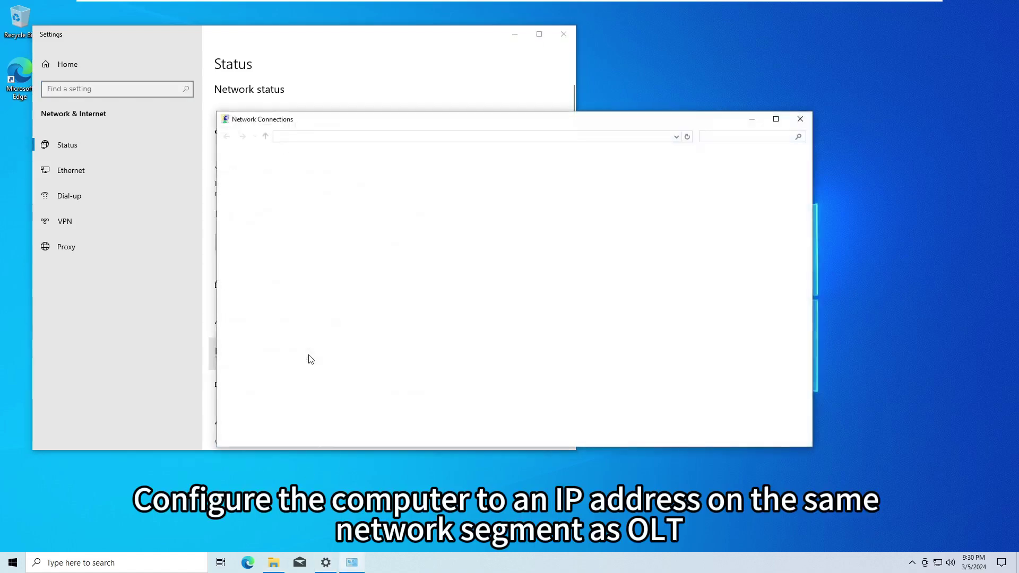
double_click(308, 184)
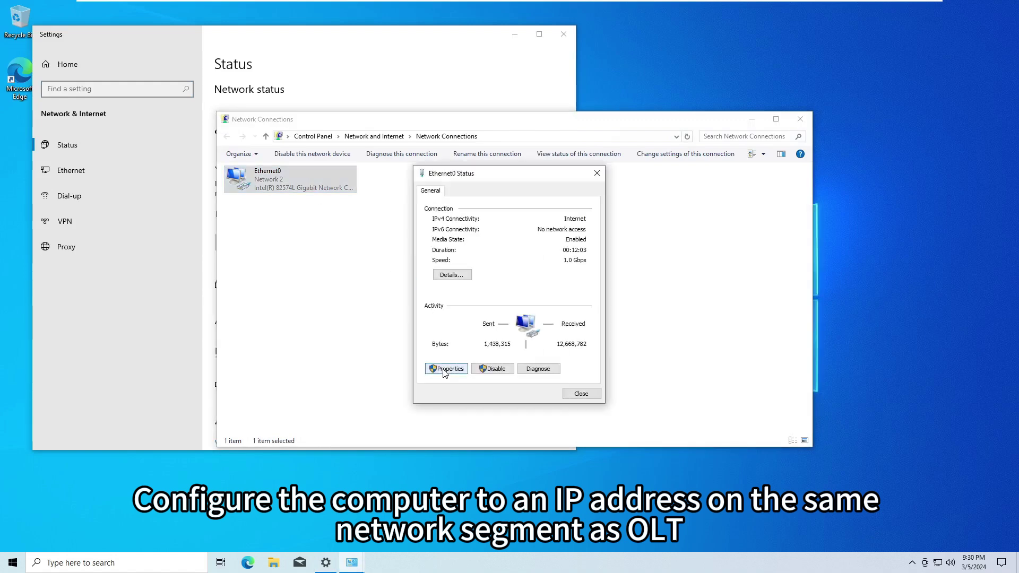
left_click(446, 369)
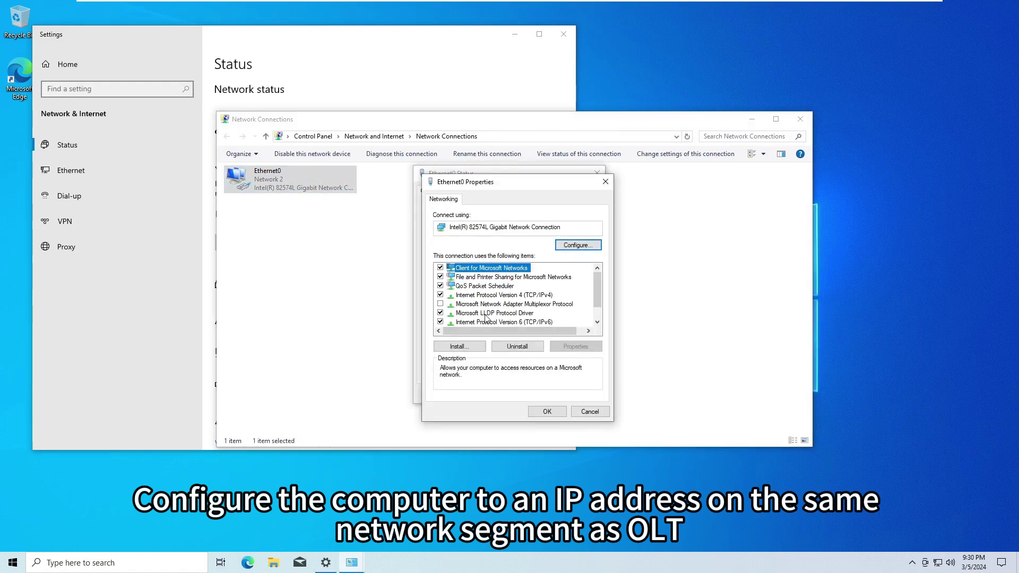
double_click(505, 295)
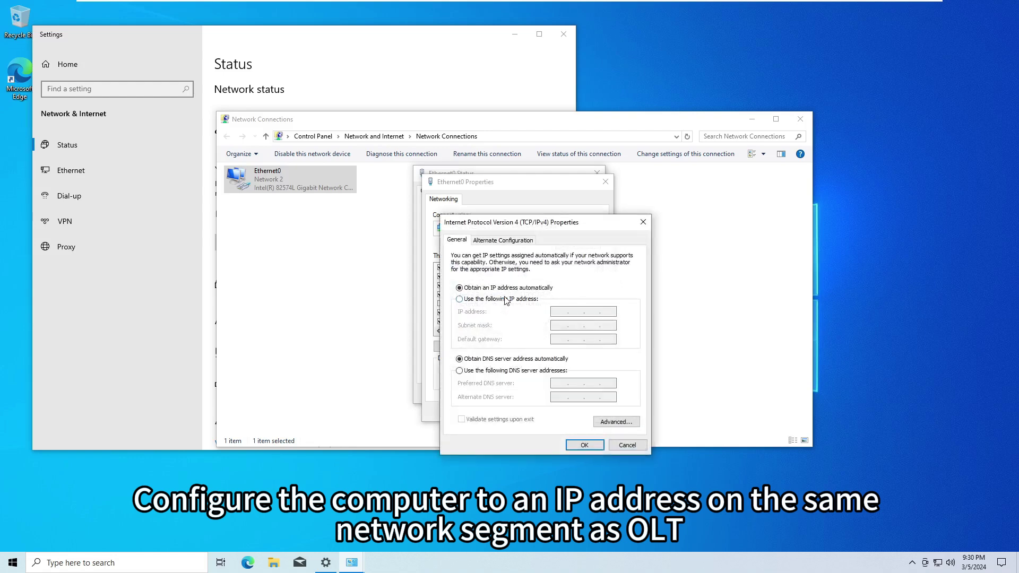
left_click(502, 301)
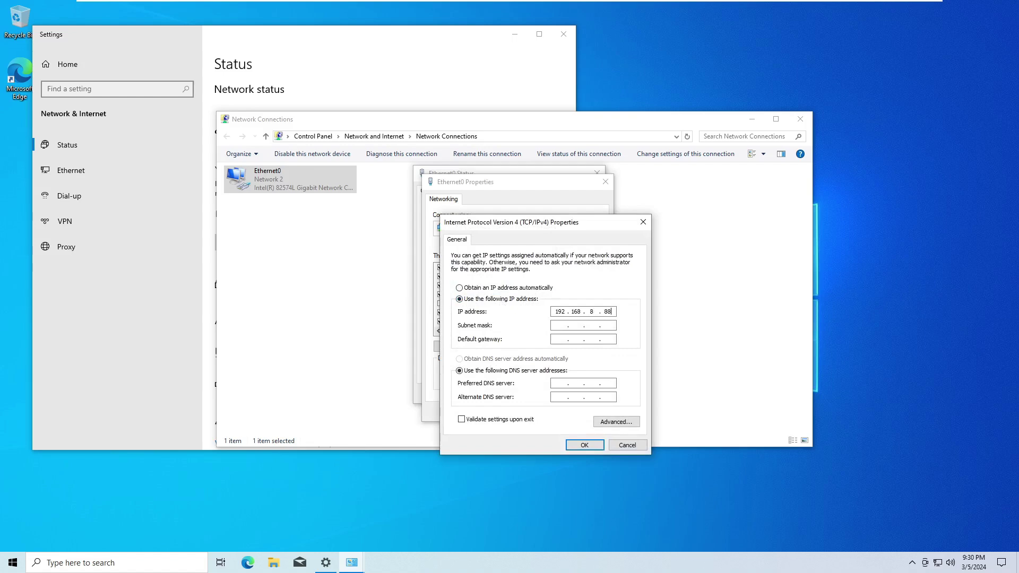
key("Tab")
left_click(584, 445)
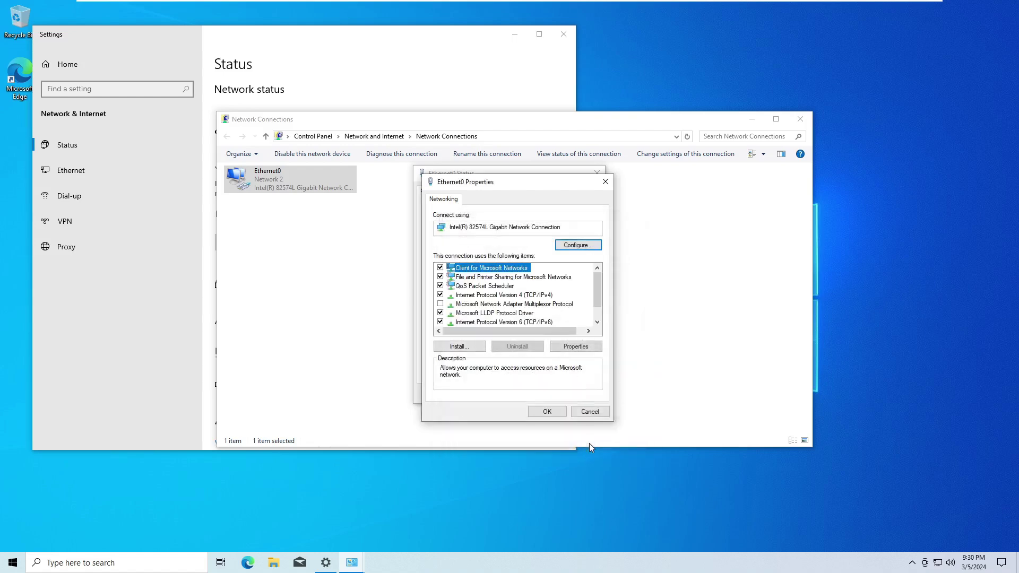
left_click(553, 411)
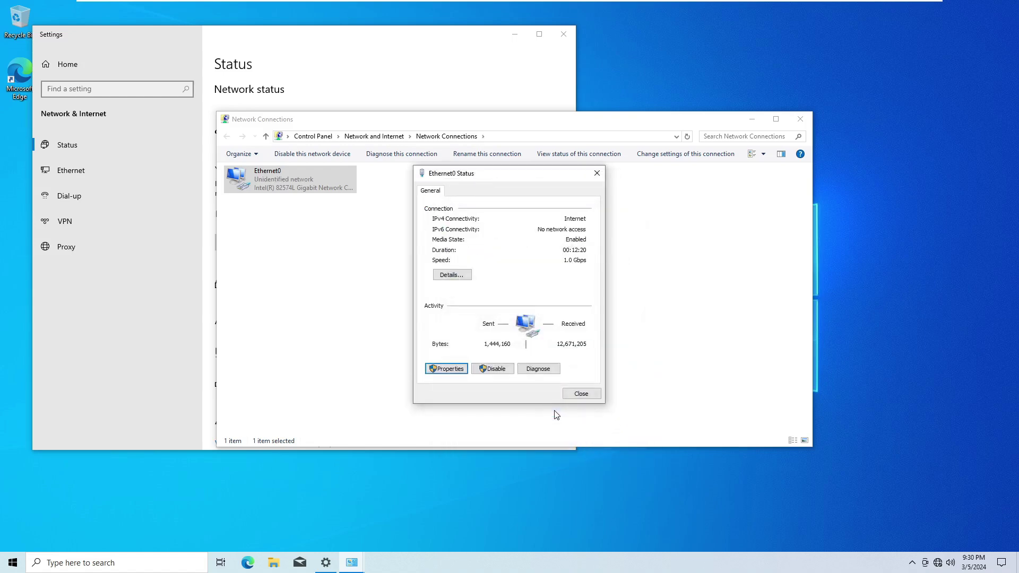
left_click(579, 395)
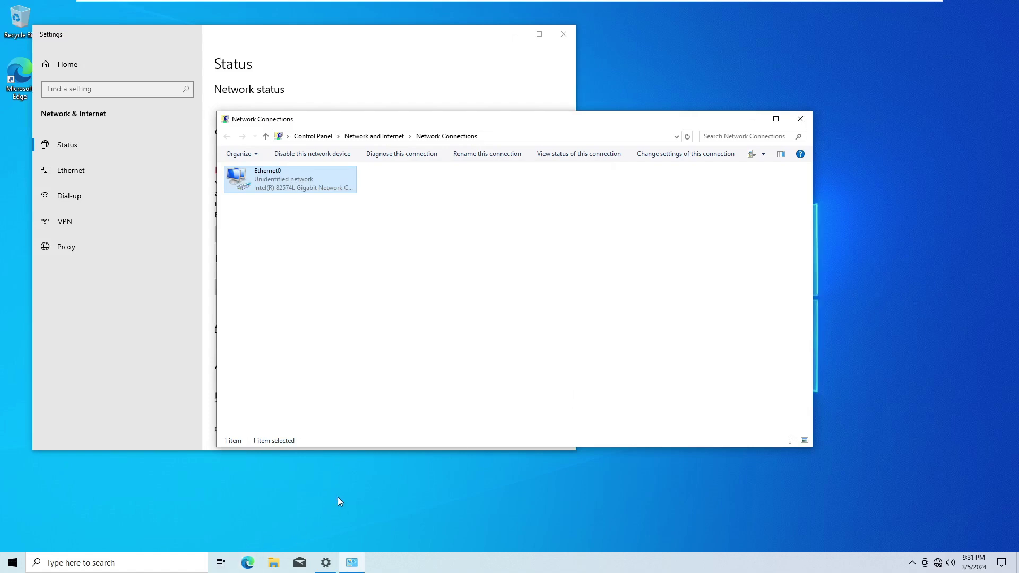
Run cmd and ping 192.168.8.200, getting four replies with 0% loss
key("super+r")
type("cmd")
key("Return")
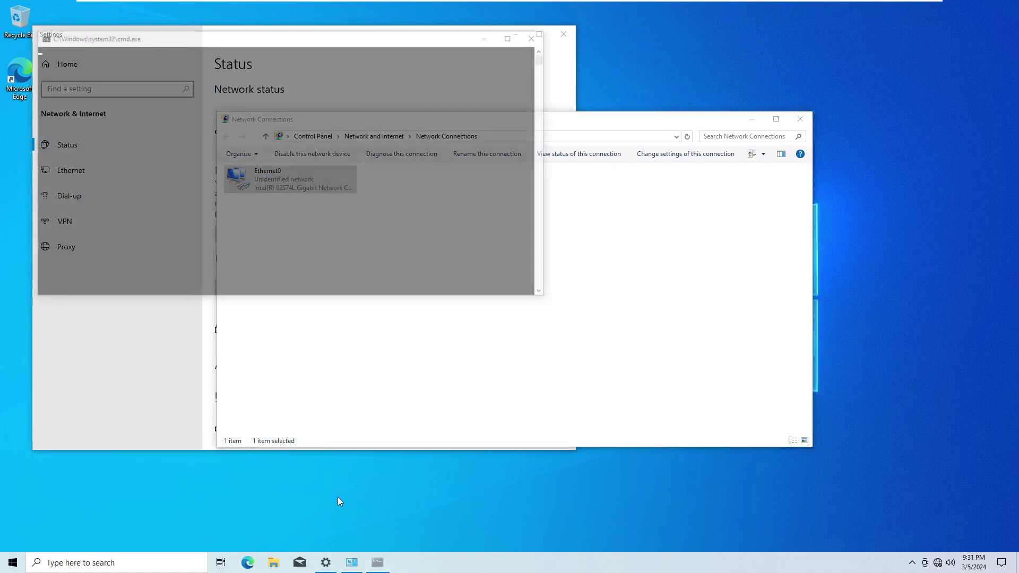
type("ping 192.168.8.200")
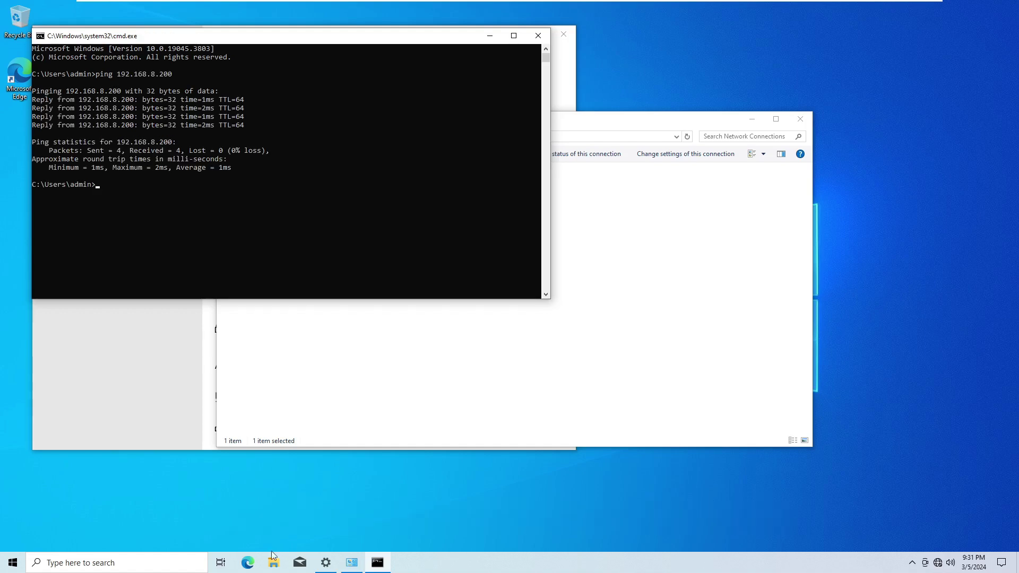
left_click(256, 563)
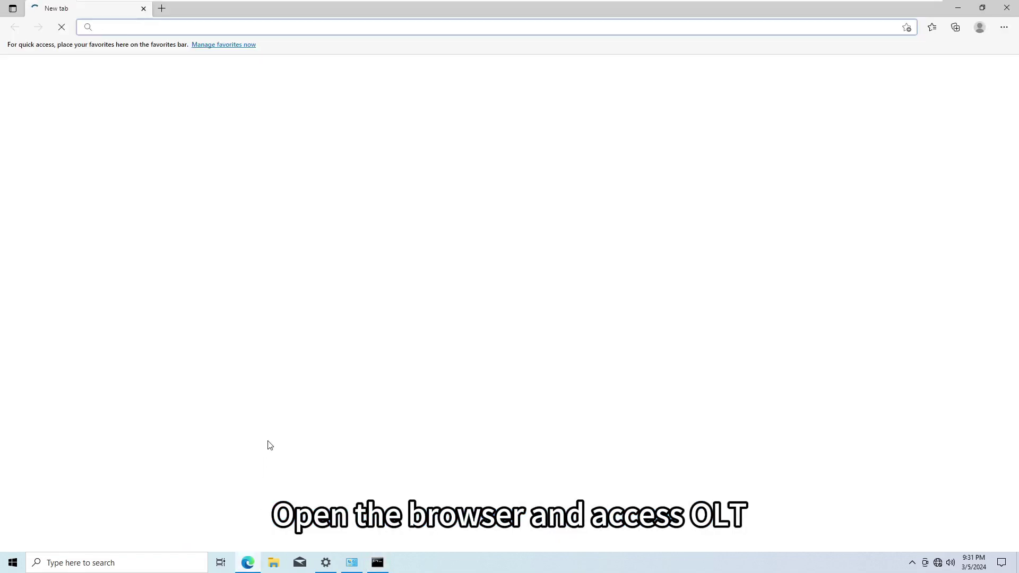
type("htt")
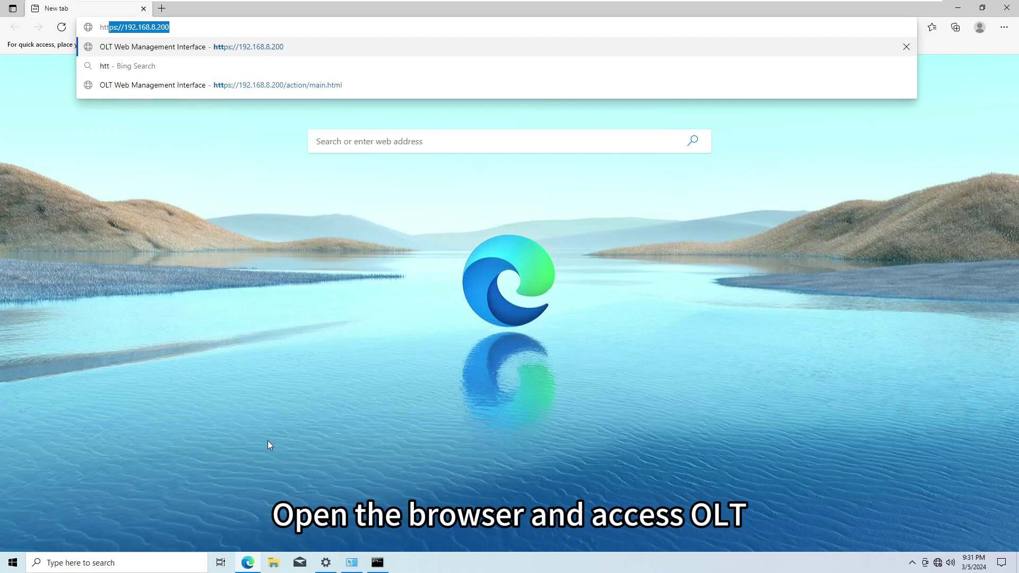
type("ps://")
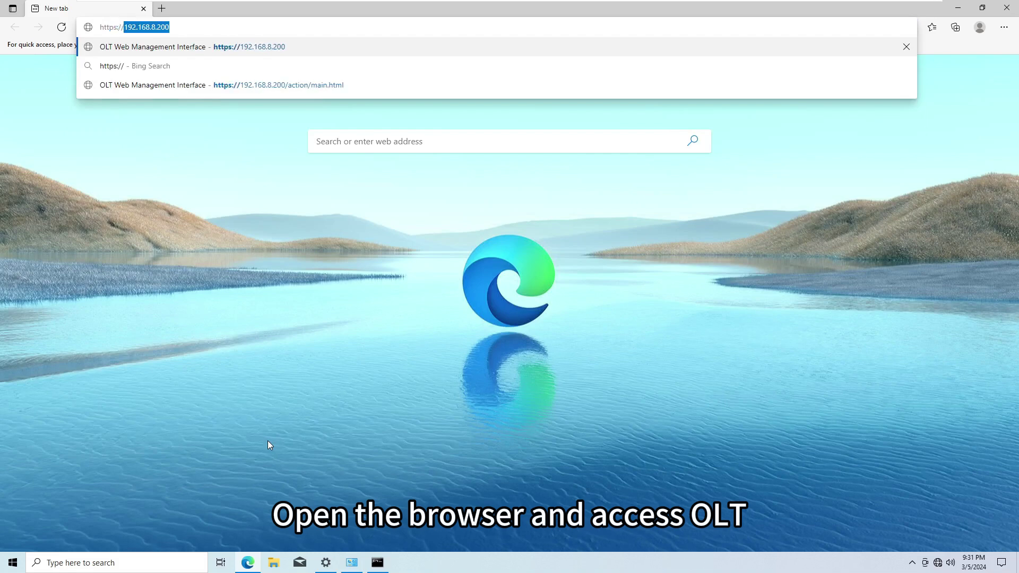
type("192.168.8")
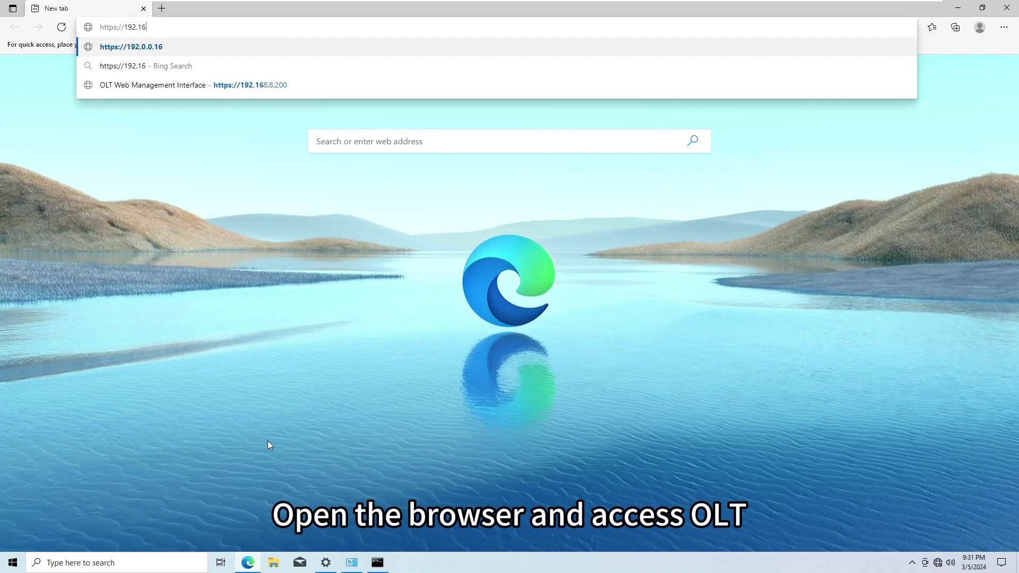
type(".200")
key("Return")
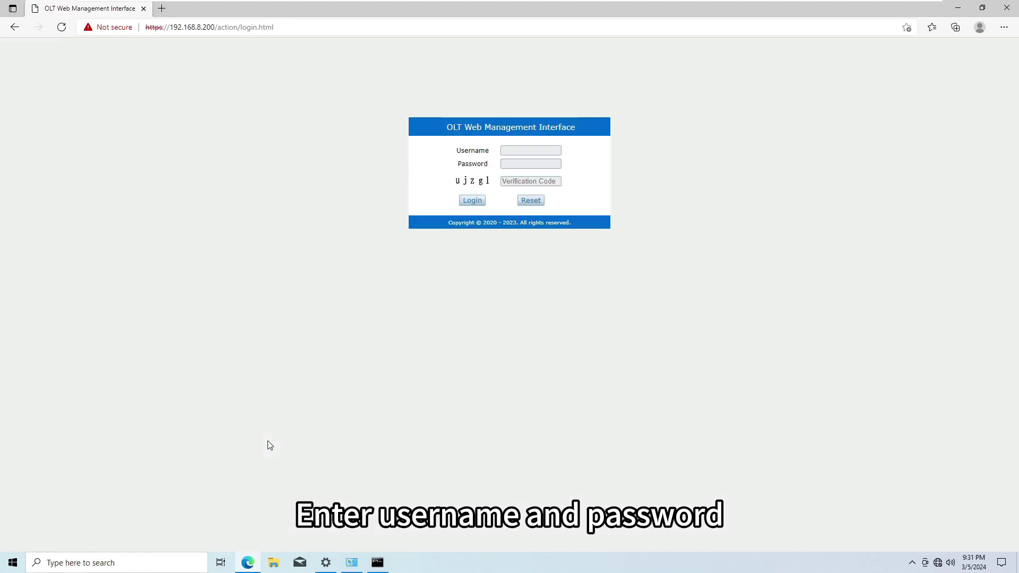
Log in to the OLT with the admin username, password and displayed verification code
key("Tab")
key("Tab")
type("admi")
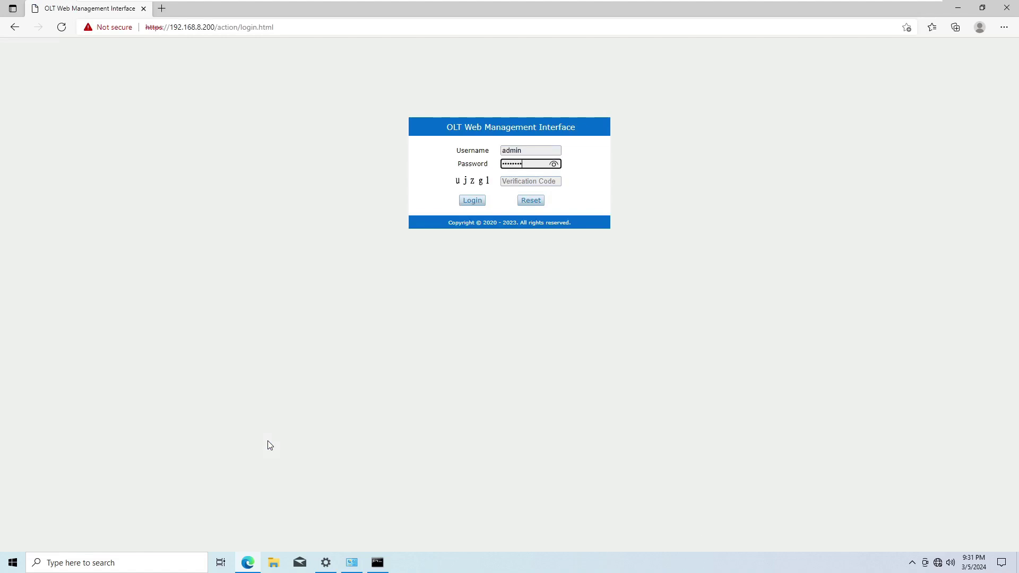
key("Tab")
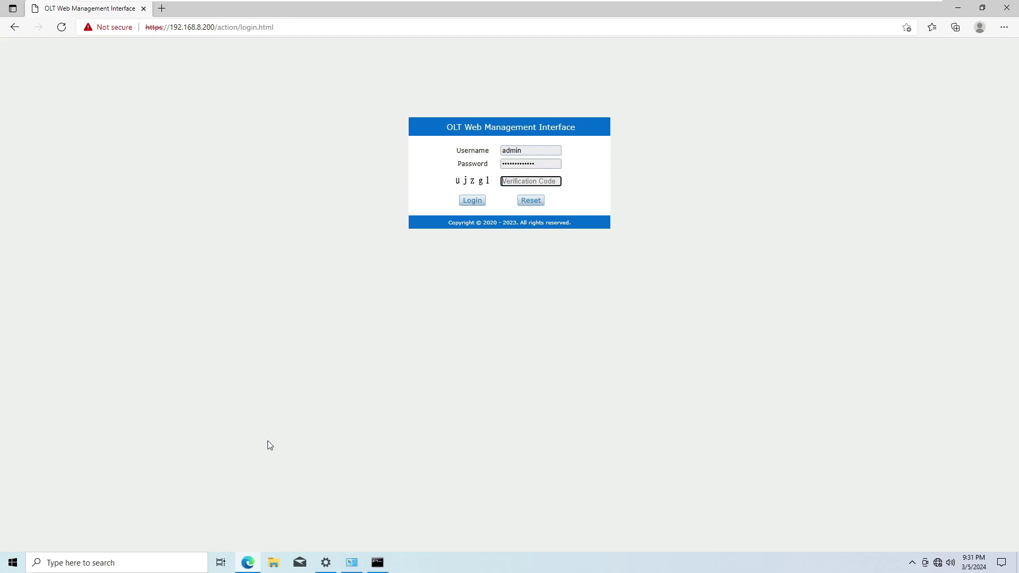
type("ujzgl")
left_click(473, 204)
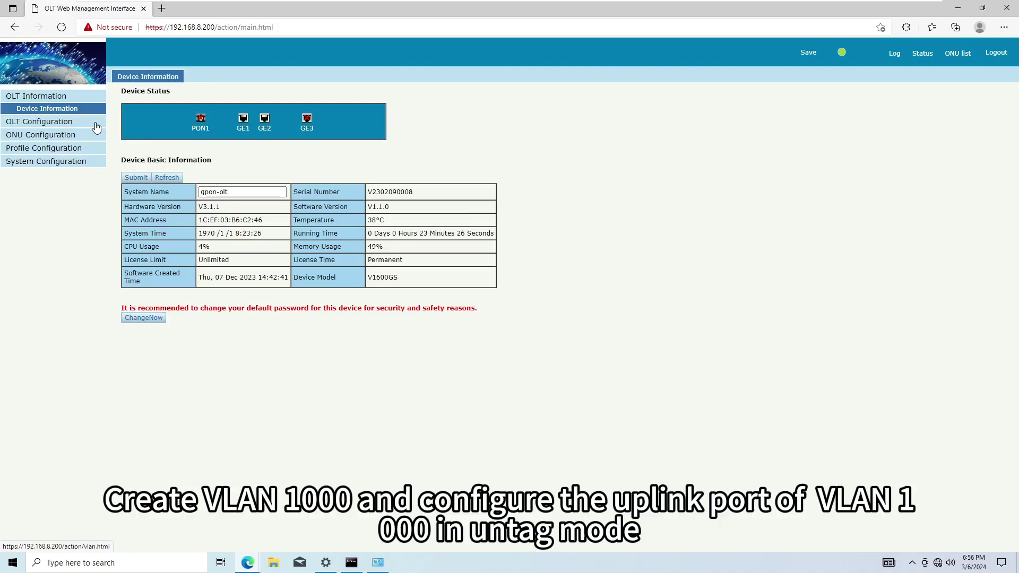
Create VLAN 1000 on the OLT
left_click(96, 127)
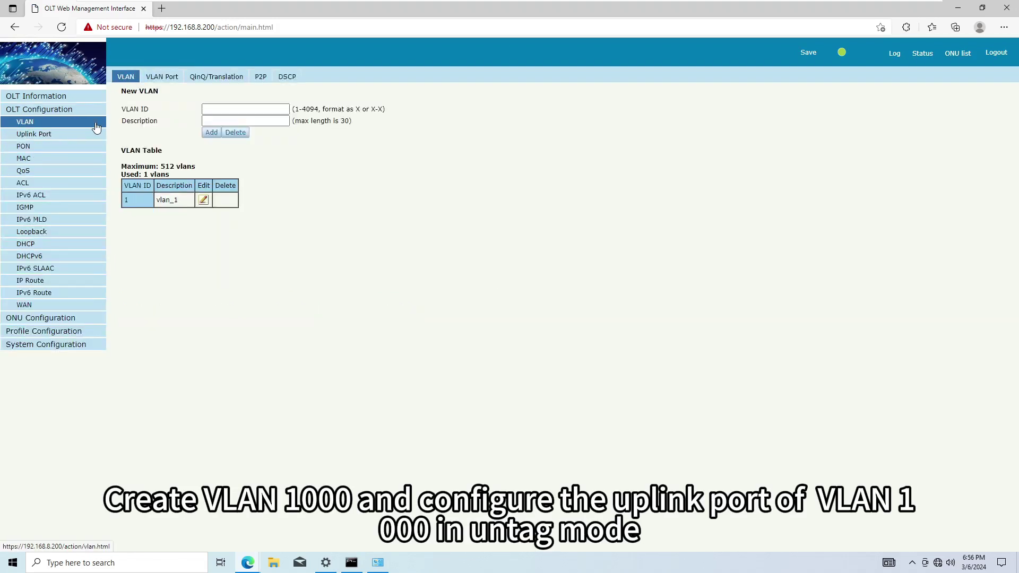
left_click(223, 106)
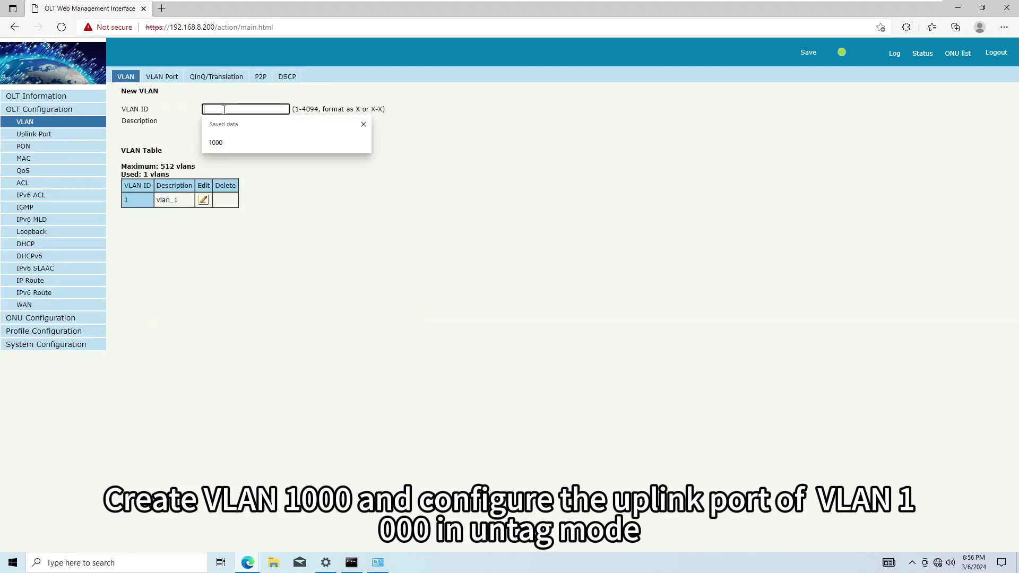
left_click(218, 142)
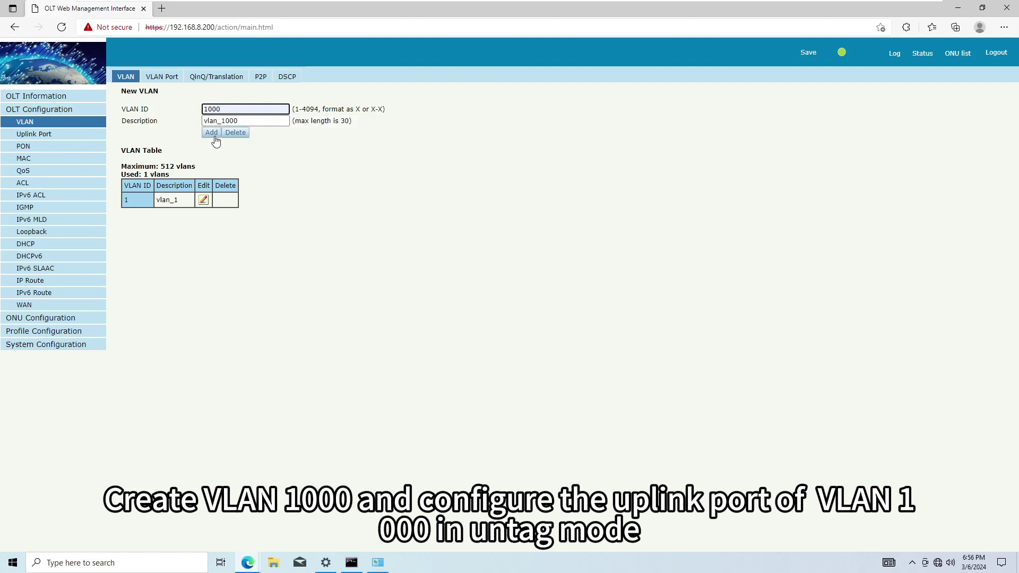
left_click(215, 137)
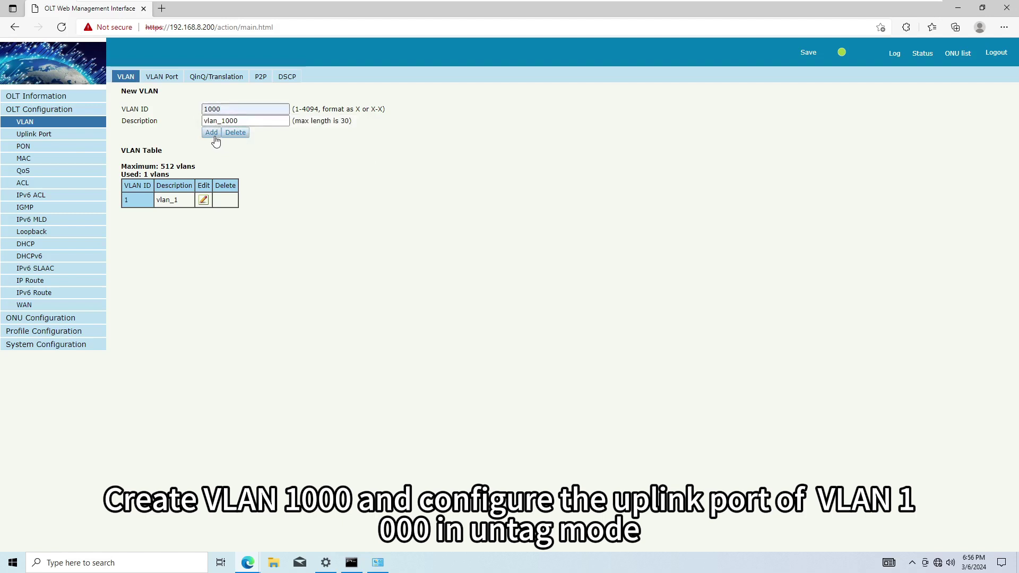
In VLAN Port for VLAN 1000, set GE1 untagged and GE2/GE3 forbidden
left_click(162, 78)
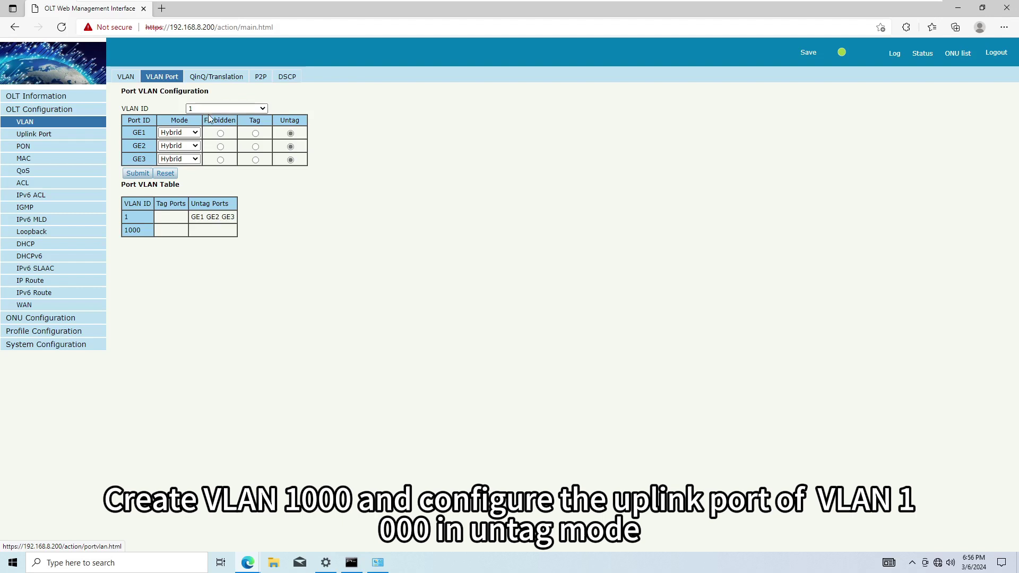
left_click(228, 108)
left_click(228, 125)
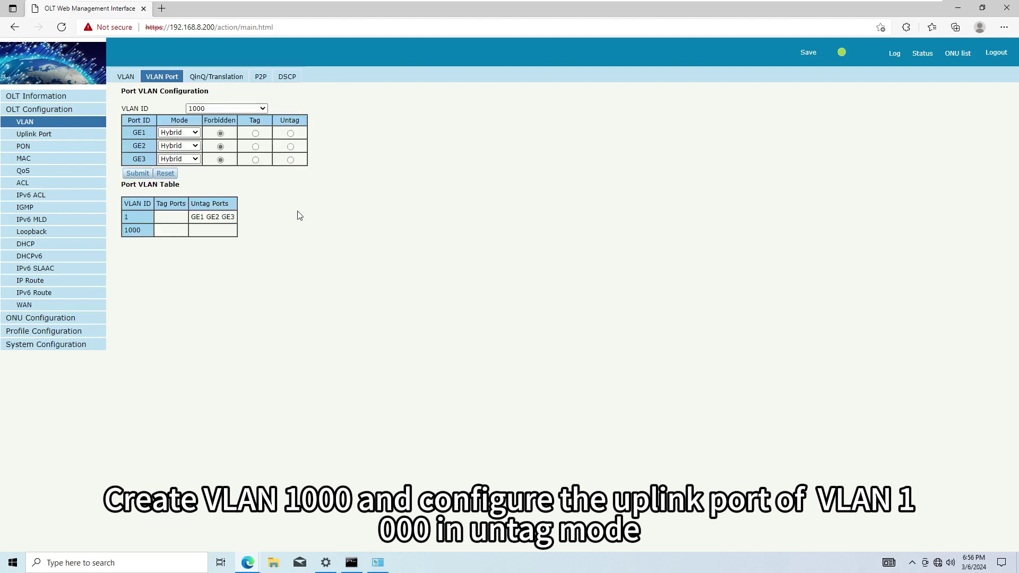
left_click(138, 177)
Change uplink port GE1's PVID to 1000, then show the ONU profile list
left_click(50, 136)
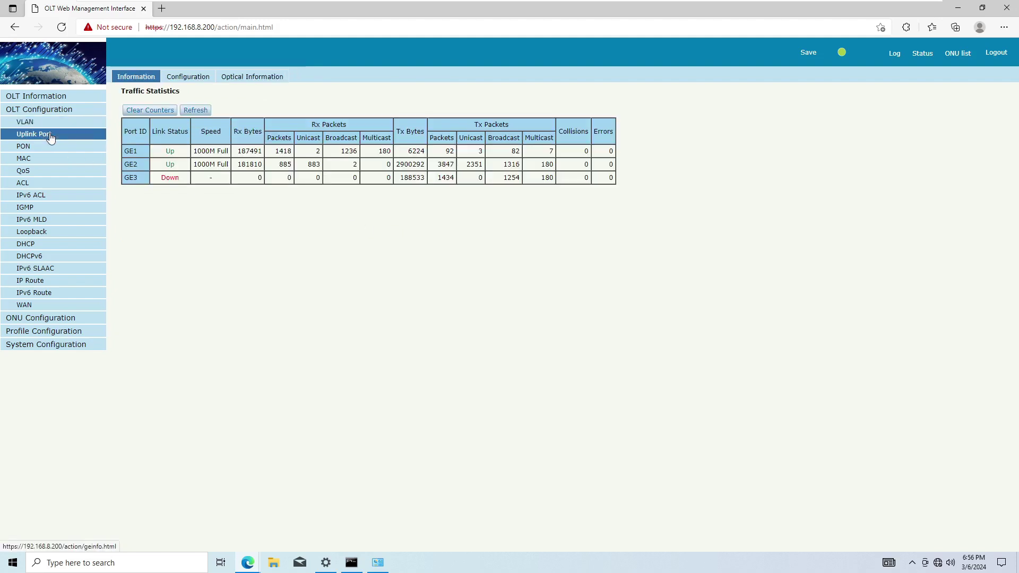
left_click(180, 83)
left_click(386, 143)
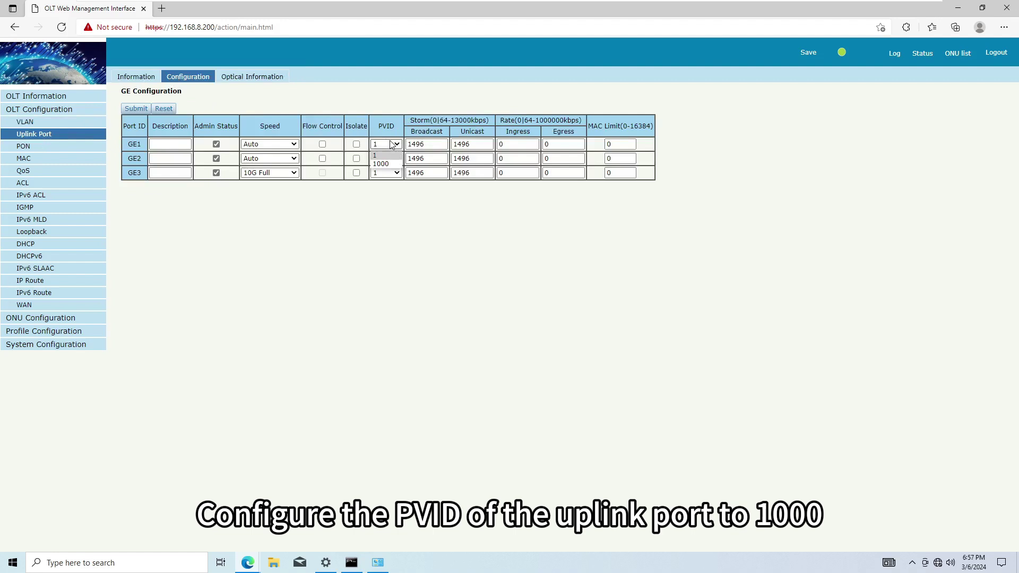
left_click(387, 166)
left_click(138, 109)
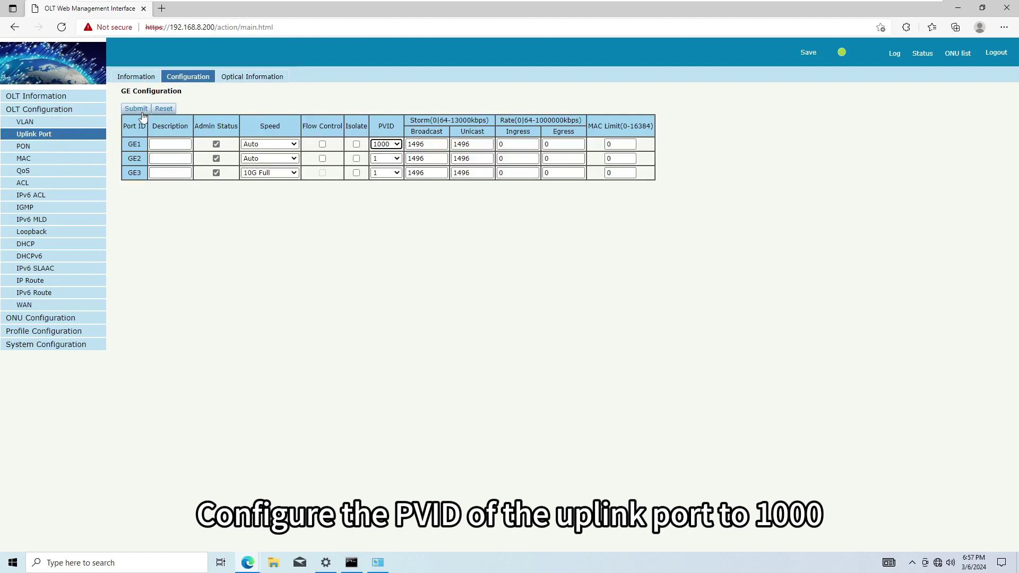
left_click(76, 331)
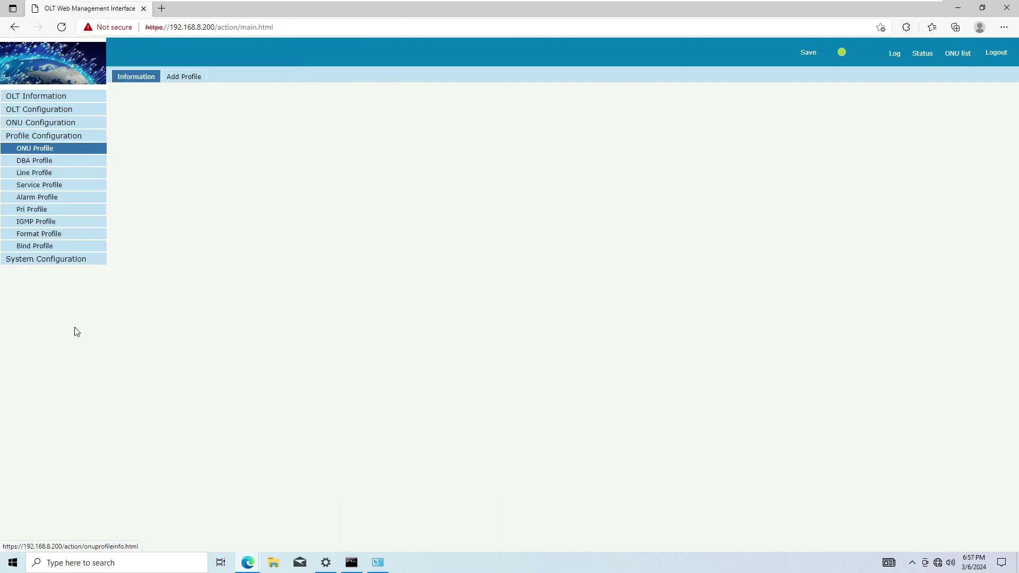
Add DBA profile dba_1 as Type_3 with 1024 Kbps assured and 1024000 Kbps maximum
left_click(91, 167)
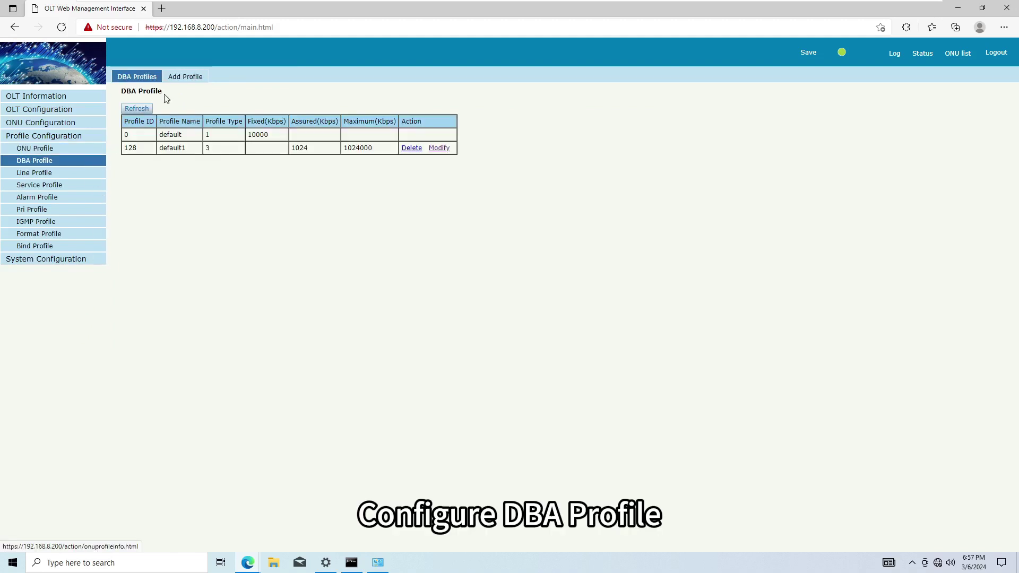
left_click(187, 77)
left_click(193, 128)
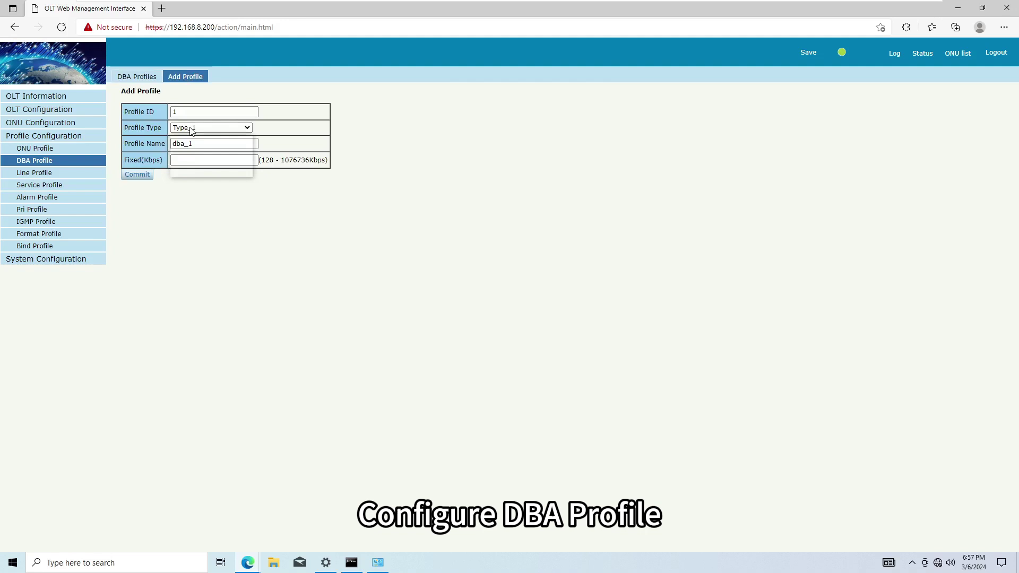
left_click(193, 156)
left_click(208, 159)
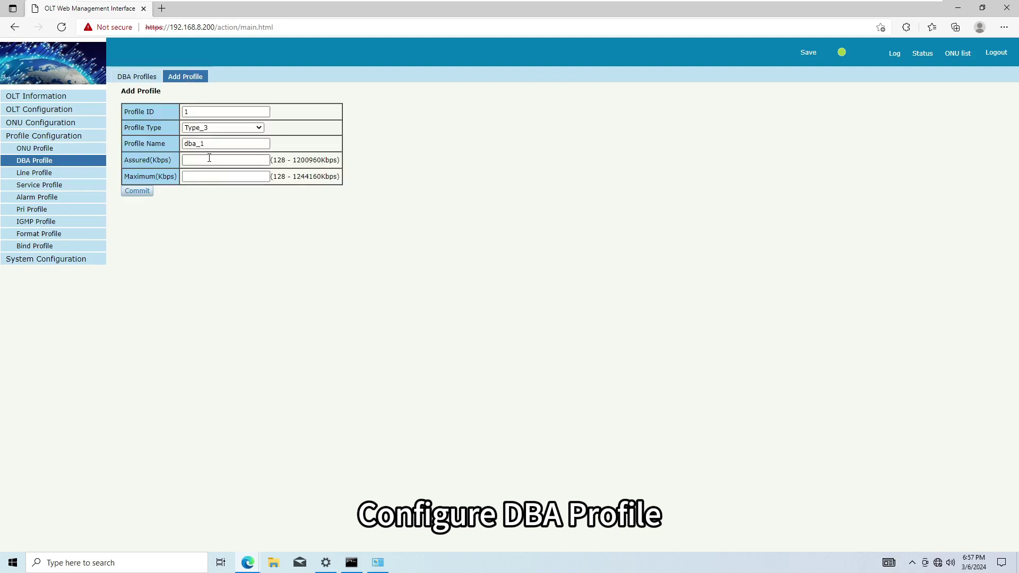
type("1024")
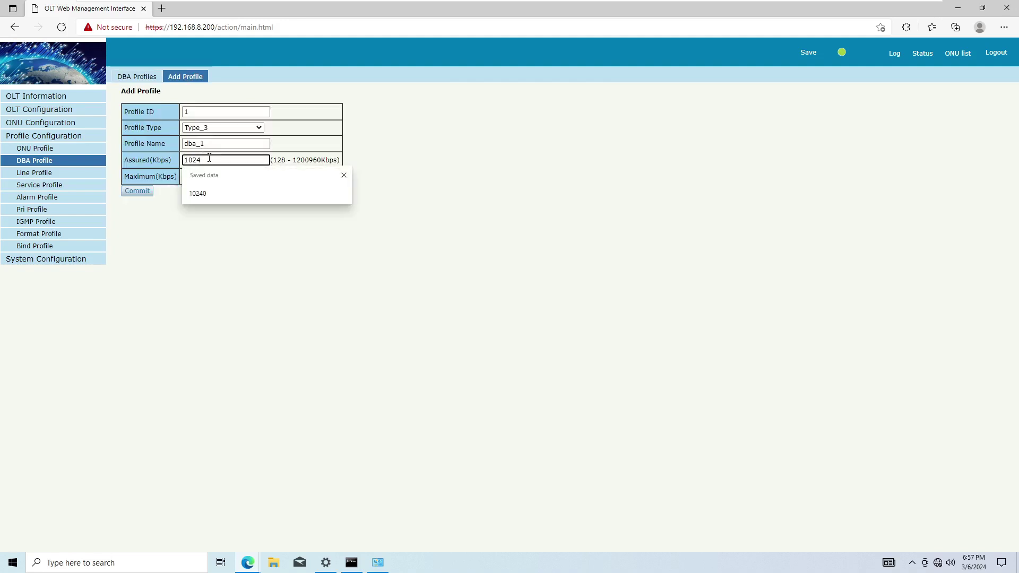
key("Tab")
type("10")
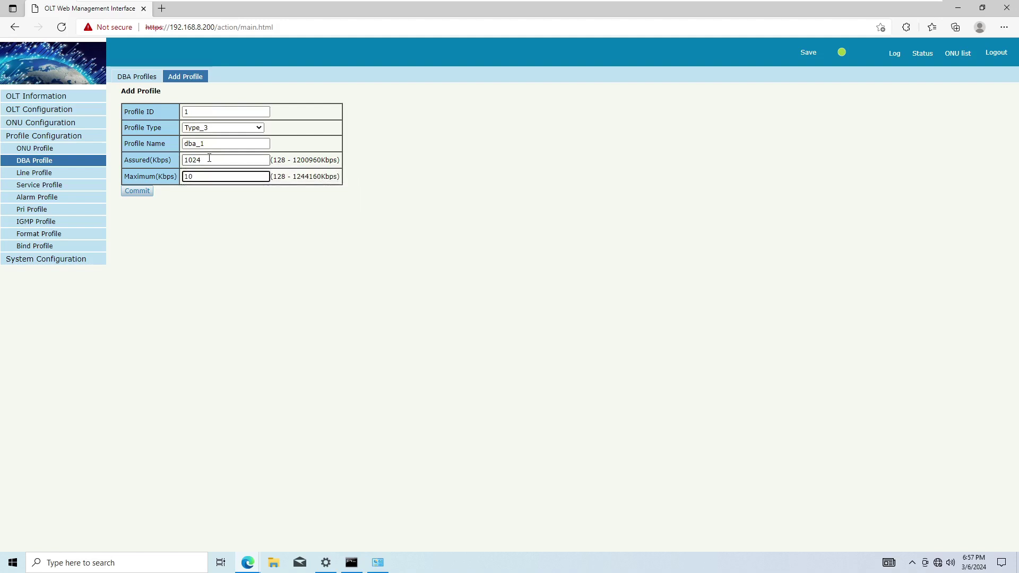
type("24000")
left_click(147, 192)
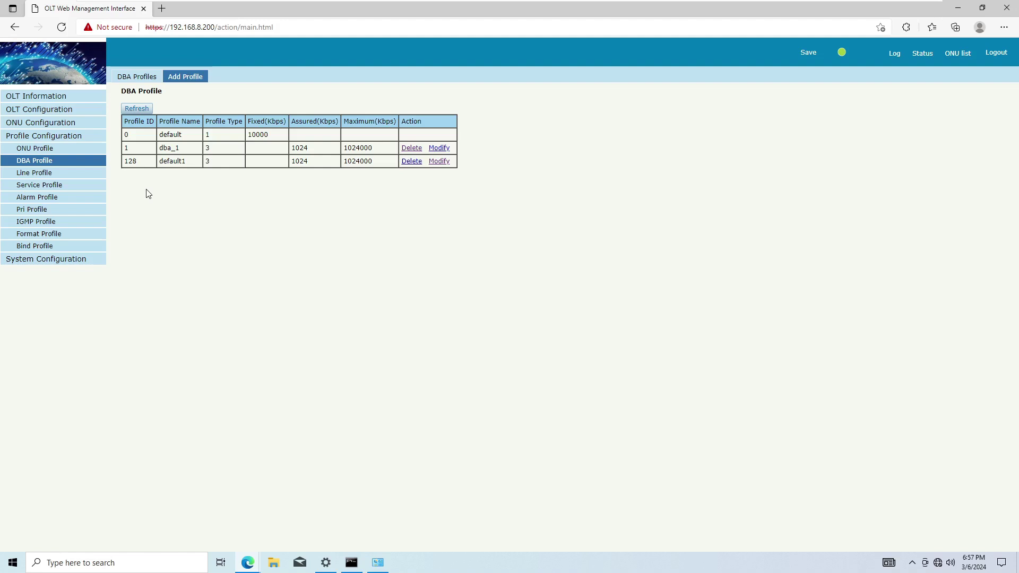
Create line profile line_1 and add T-CONT tcont_1 using dba_1
left_click(77, 176)
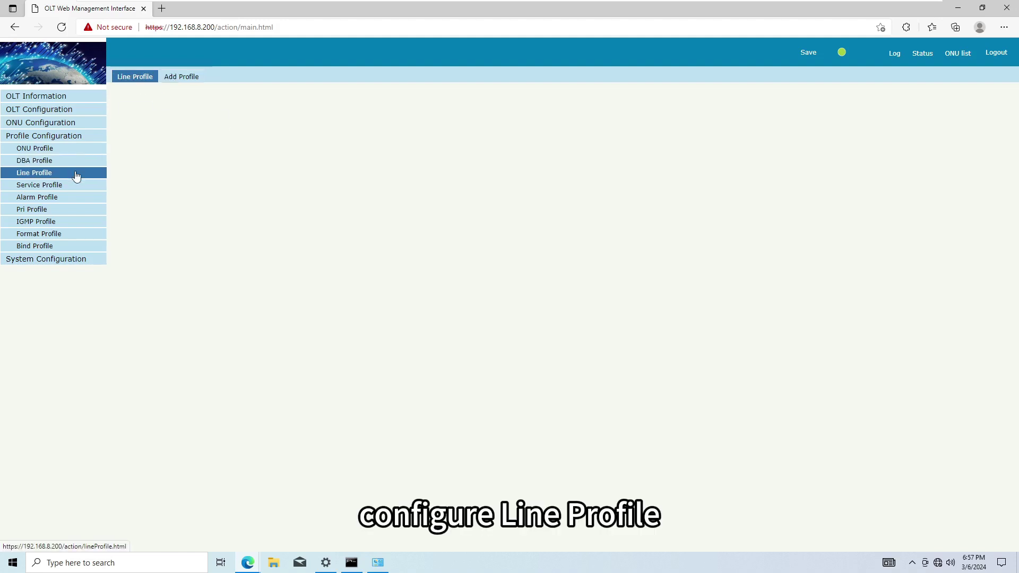
left_click(188, 79)
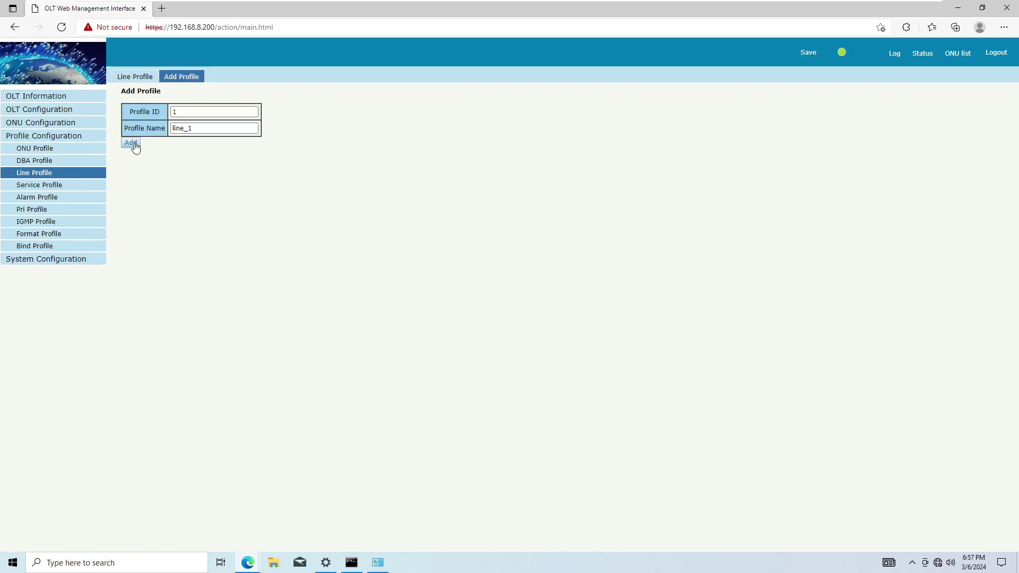
left_click(131, 143)
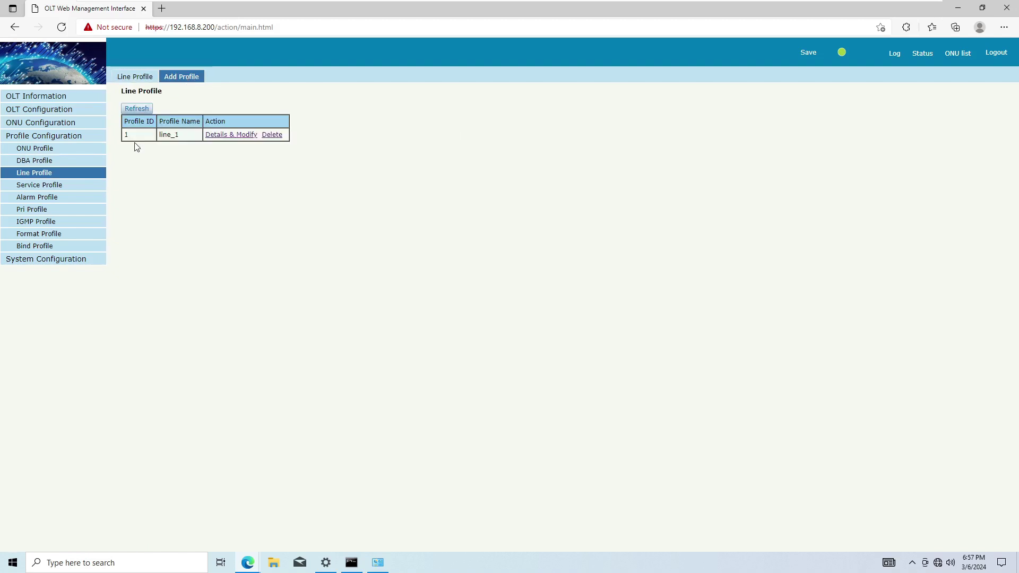
left_click(247, 137)
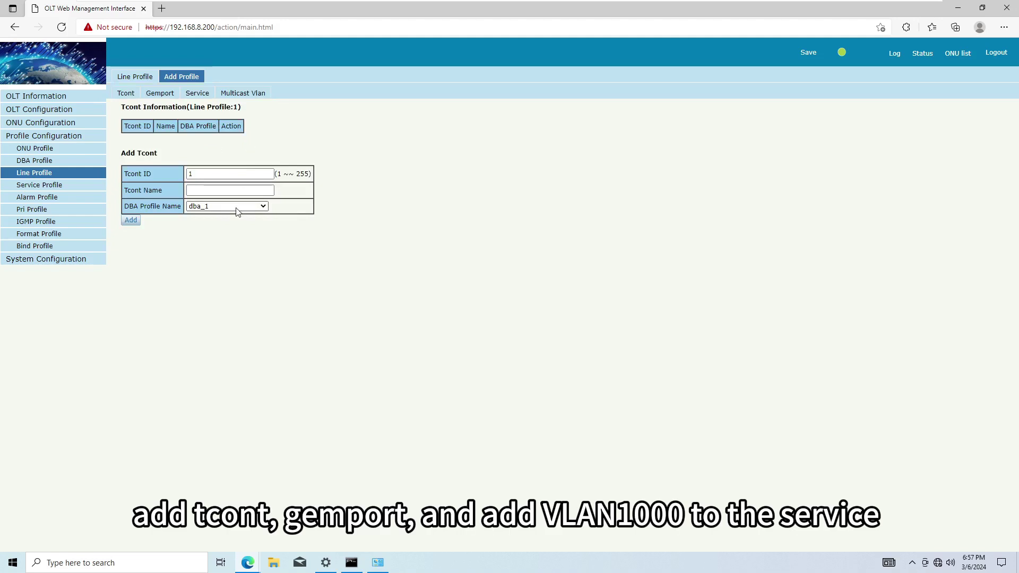
left_click(131, 220)
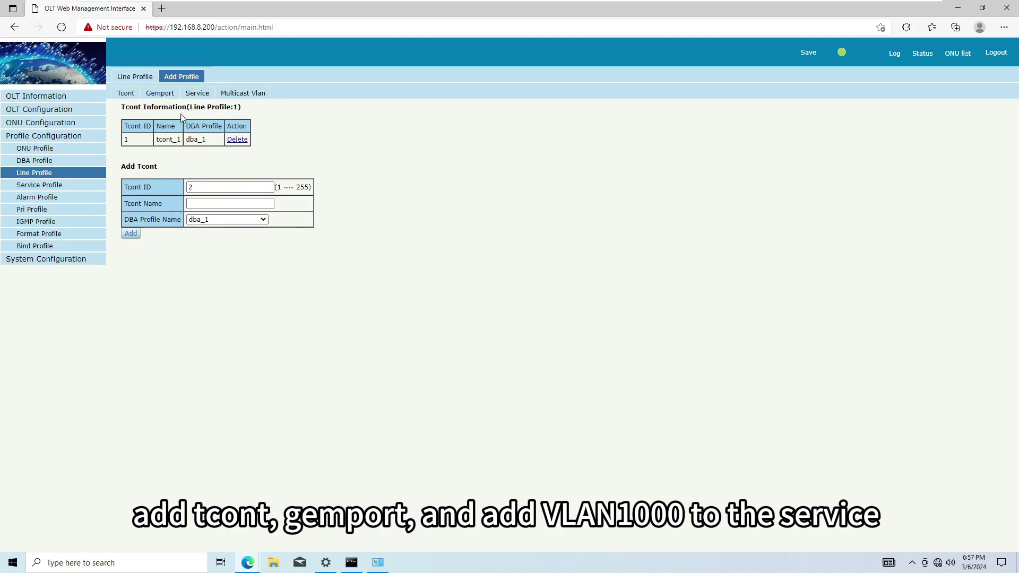
Add GEM port gem_1 on T-CONT 1 and service ser_1 with VLAN list 1000
left_click(169, 99)
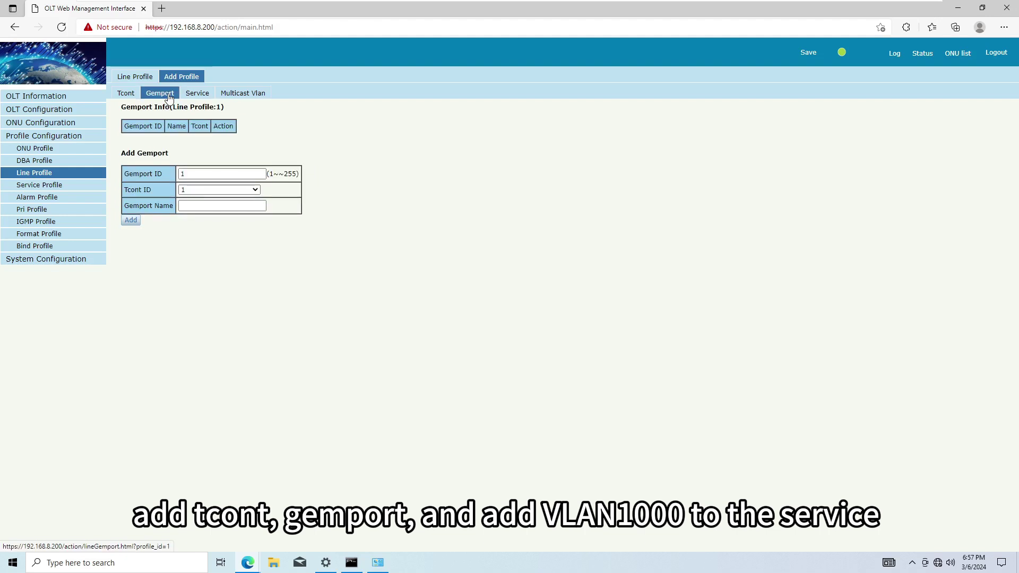
left_click(133, 221)
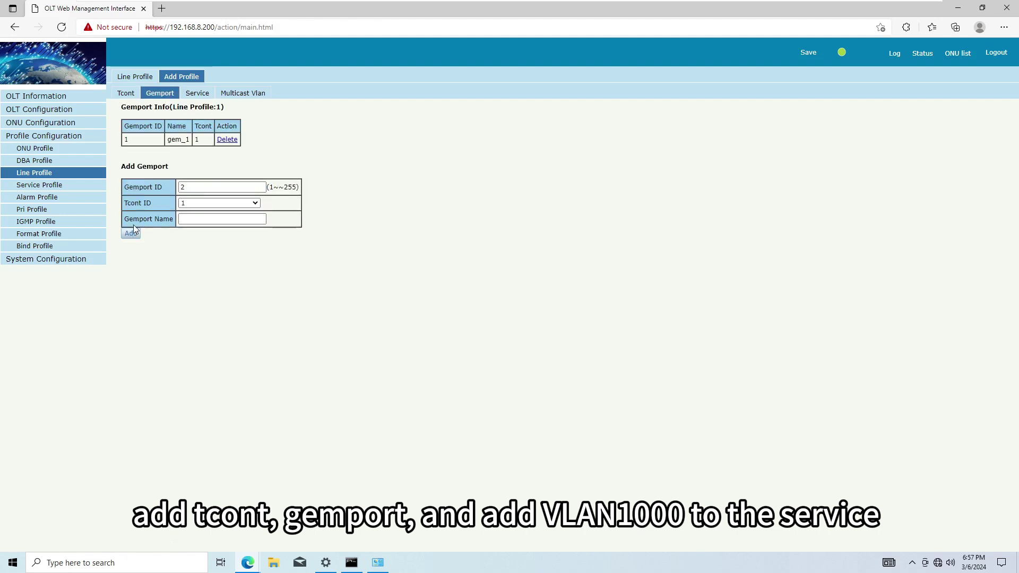
left_click(197, 96)
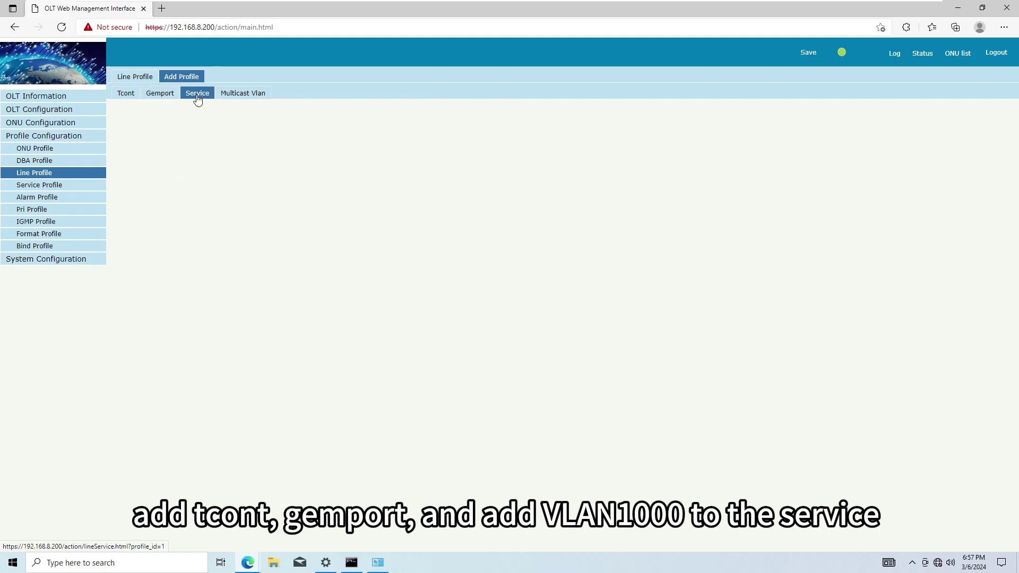
left_click(201, 220)
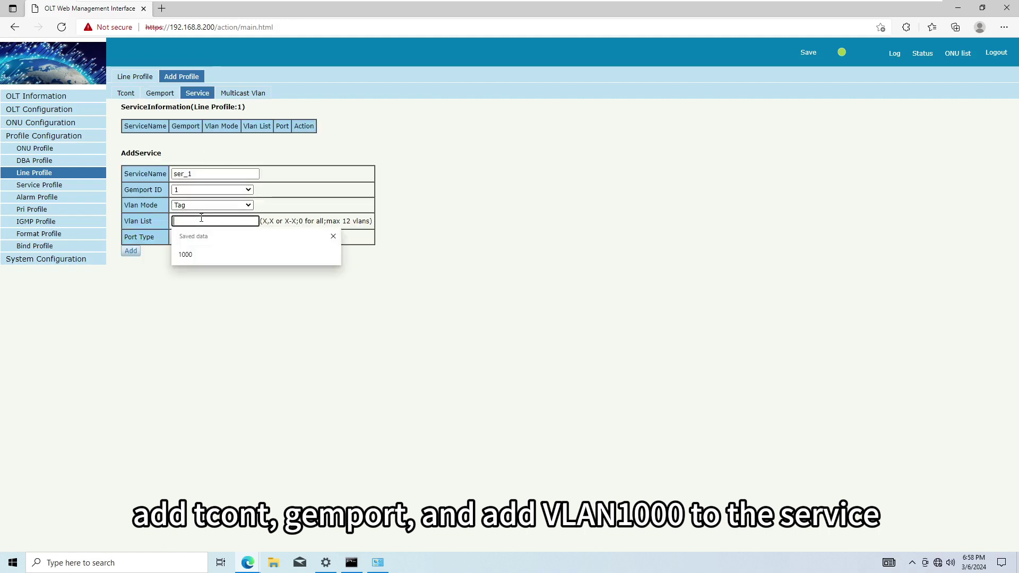
left_click(186, 254)
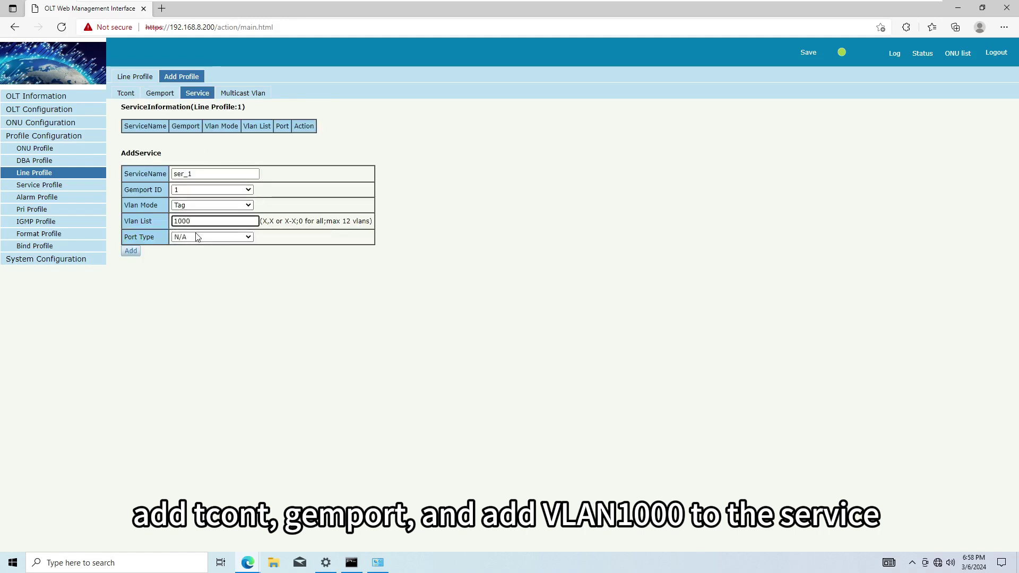
left_click(133, 251)
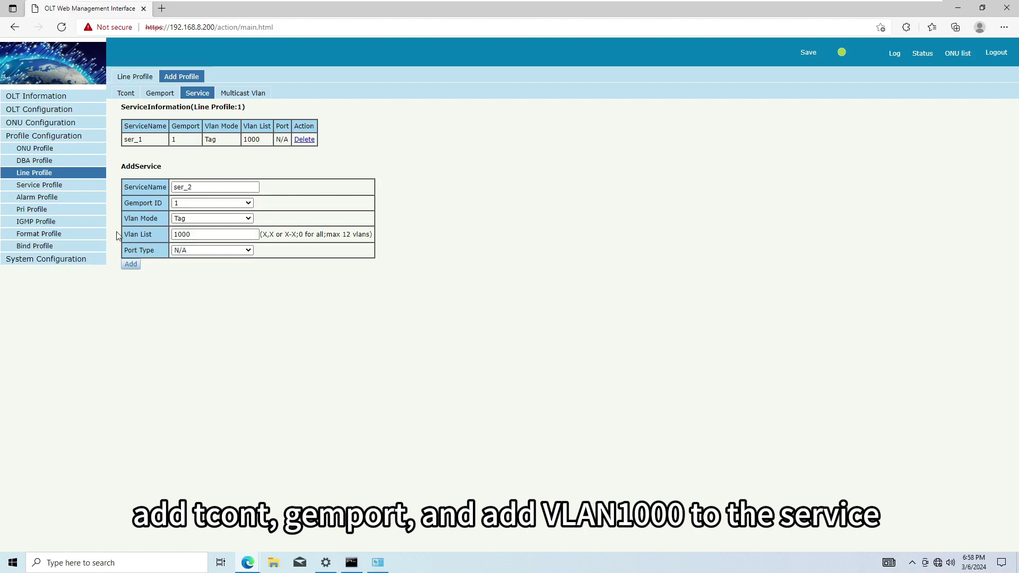
Create service profile srv_1 and open its details
left_click(74, 191)
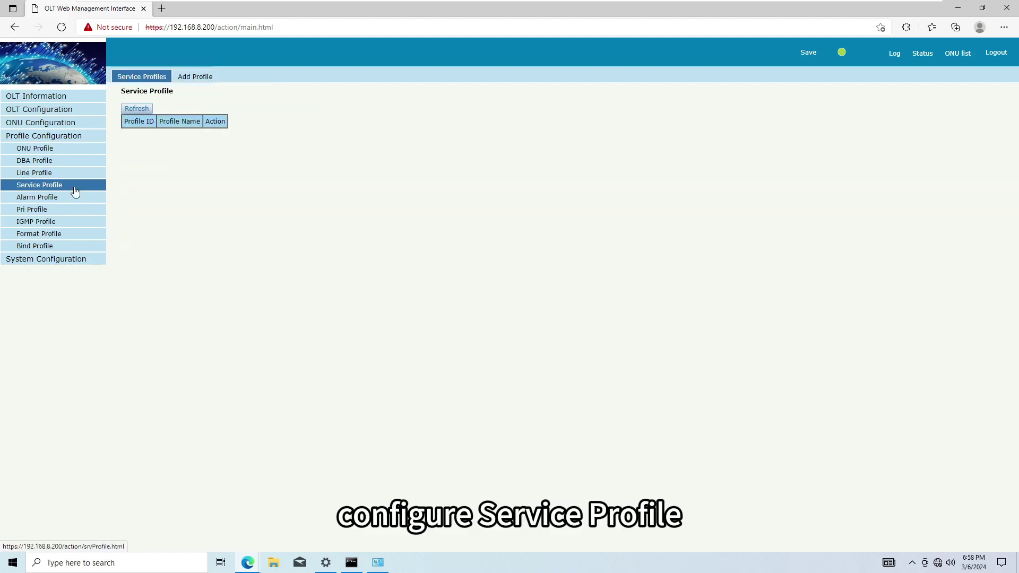
left_click(189, 82)
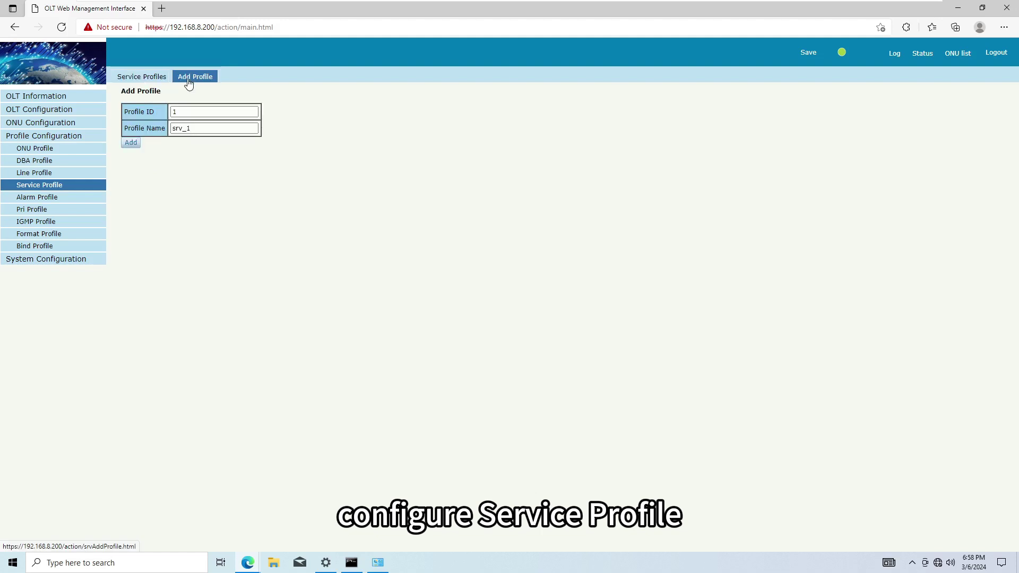
left_click(131, 143)
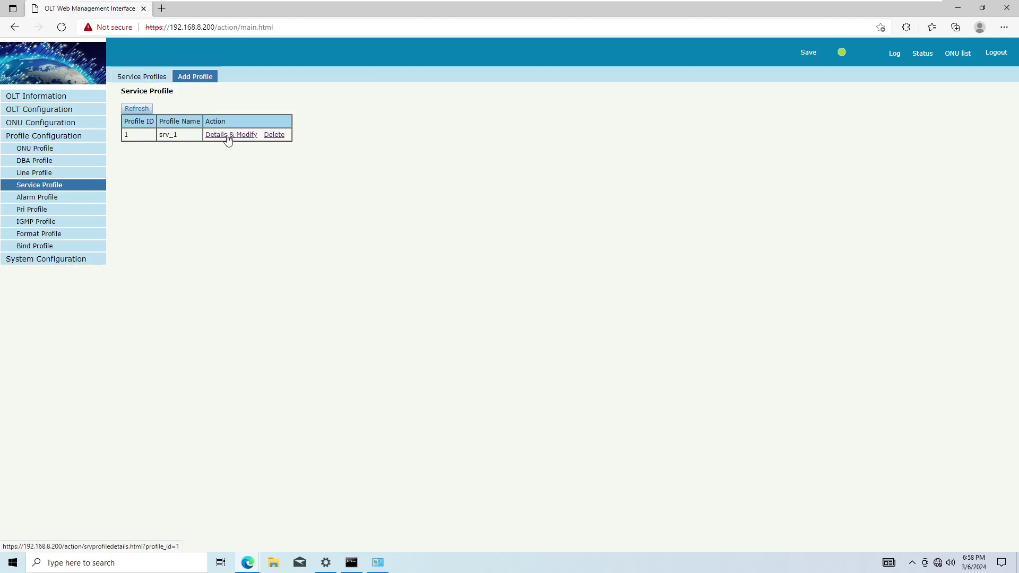
left_click(228, 136)
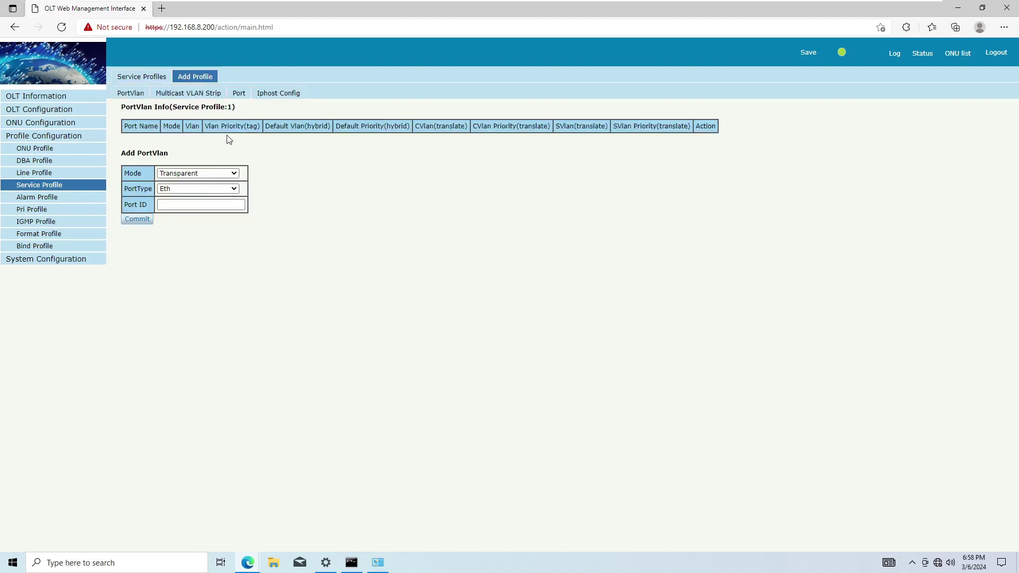
Add a Tag-mode port VLAN binding eth port 1 to VLAN 1000
left_click(207, 174)
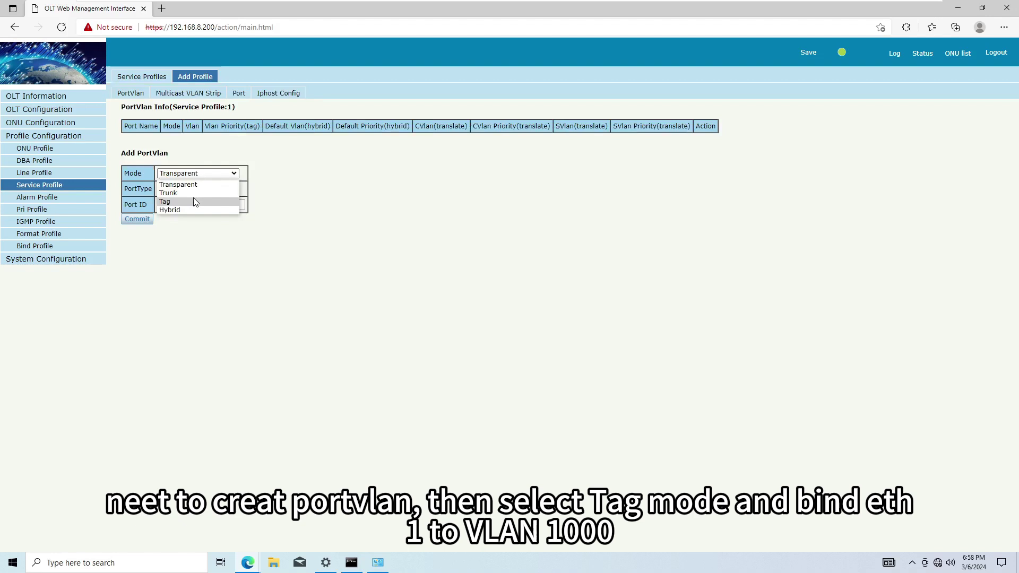
left_click(195, 200)
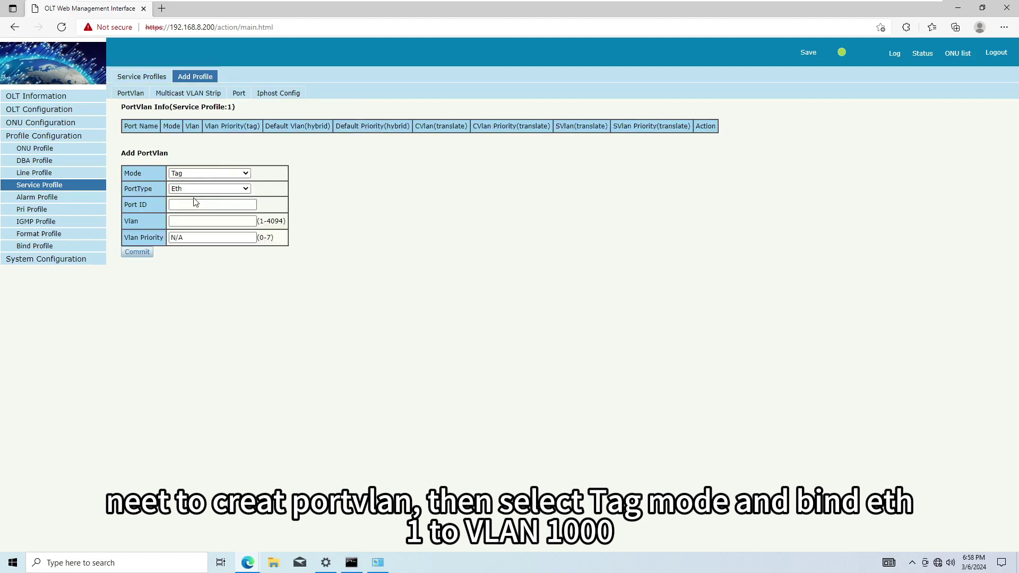
left_click(195, 204)
type("1")
key("Tab")
type("1000")
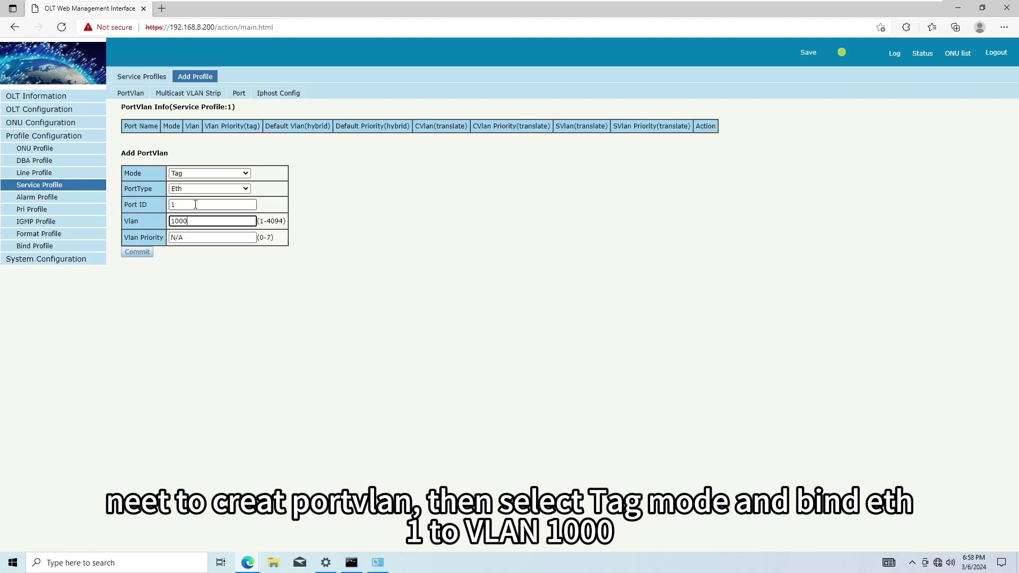
left_click(145, 254)
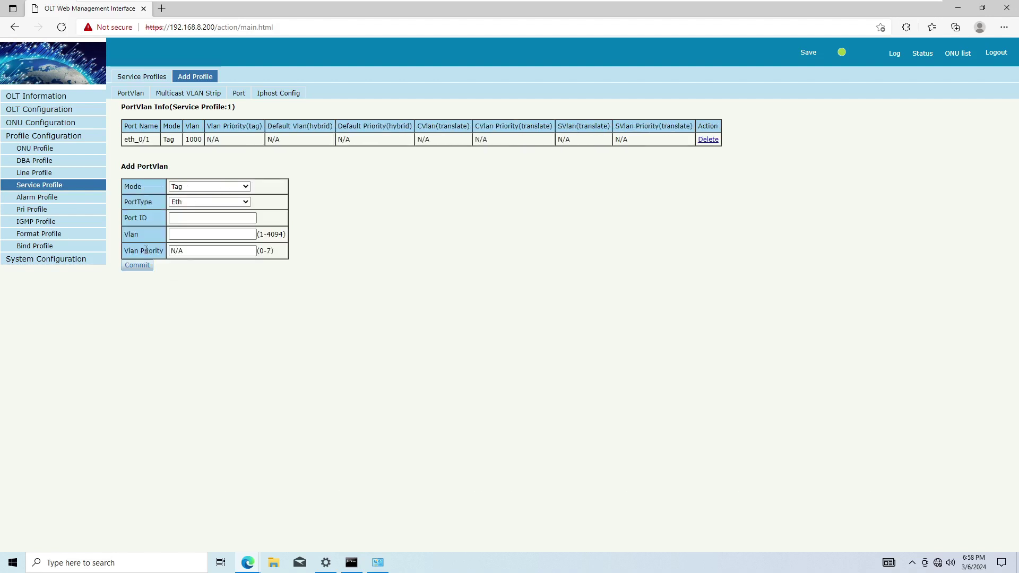
Set PON1 auto-learn to line profile line_1 and service profile srv_1, and apply it
left_click(88, 131)
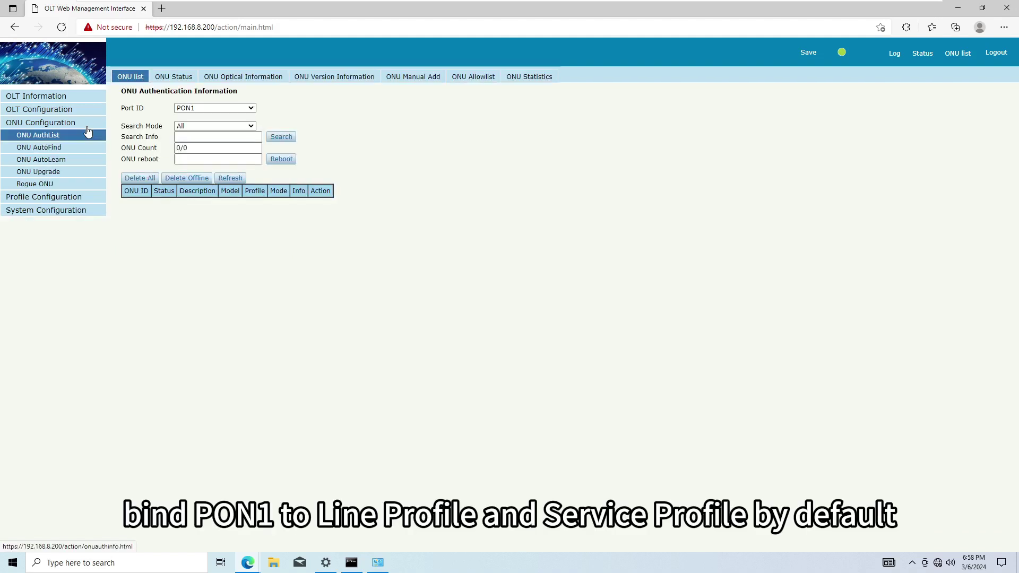
left_click(81, 161)
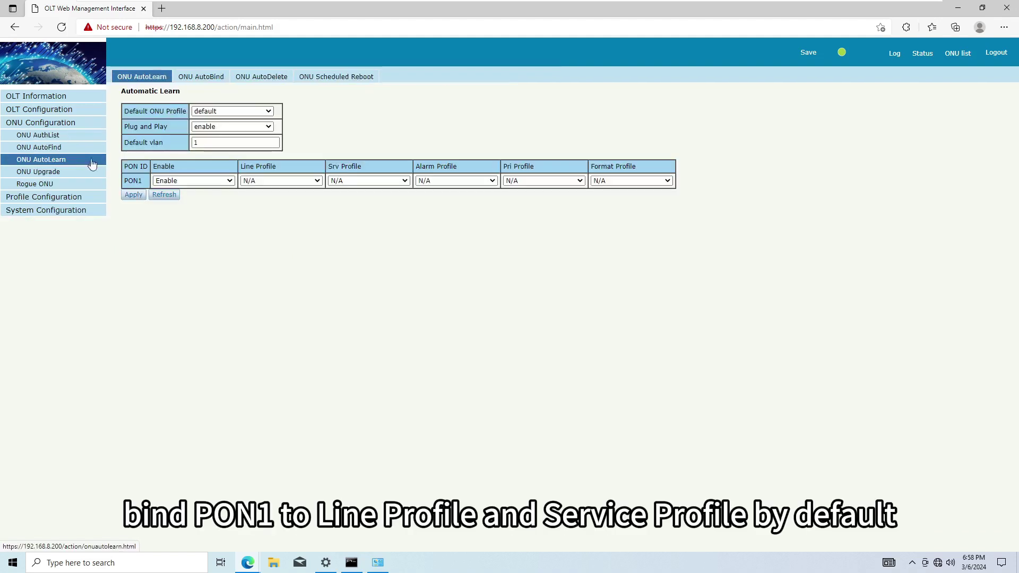
left_click(256, 181)
left_click(266, 201)
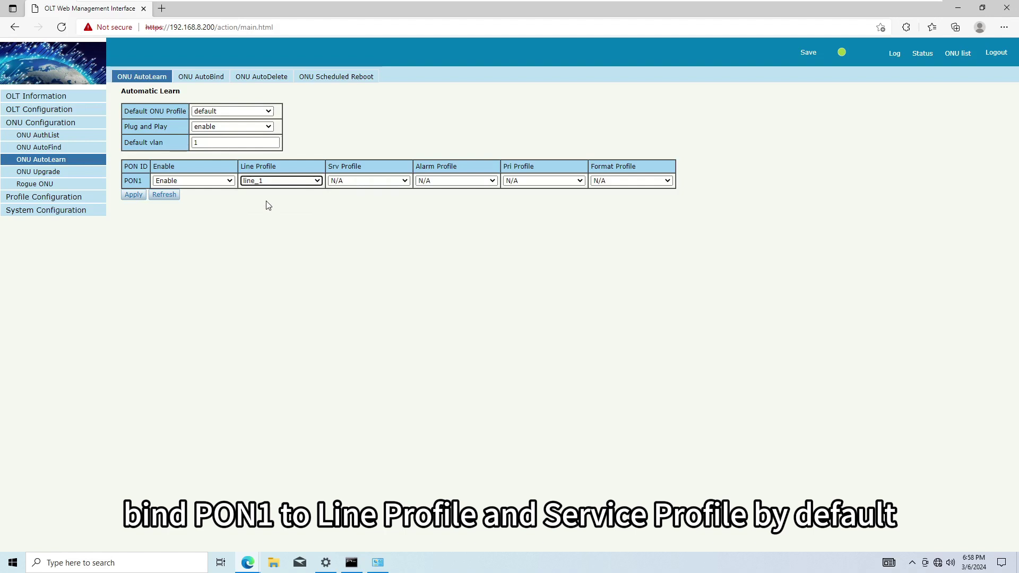
left_click(349, 180)
left_click(354, 203)
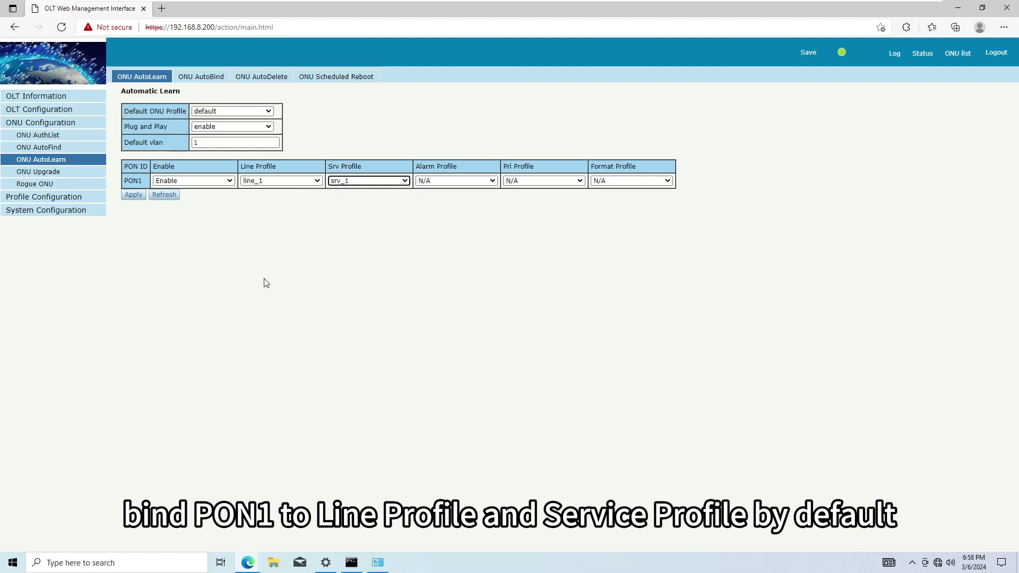
left_click(133, 195)
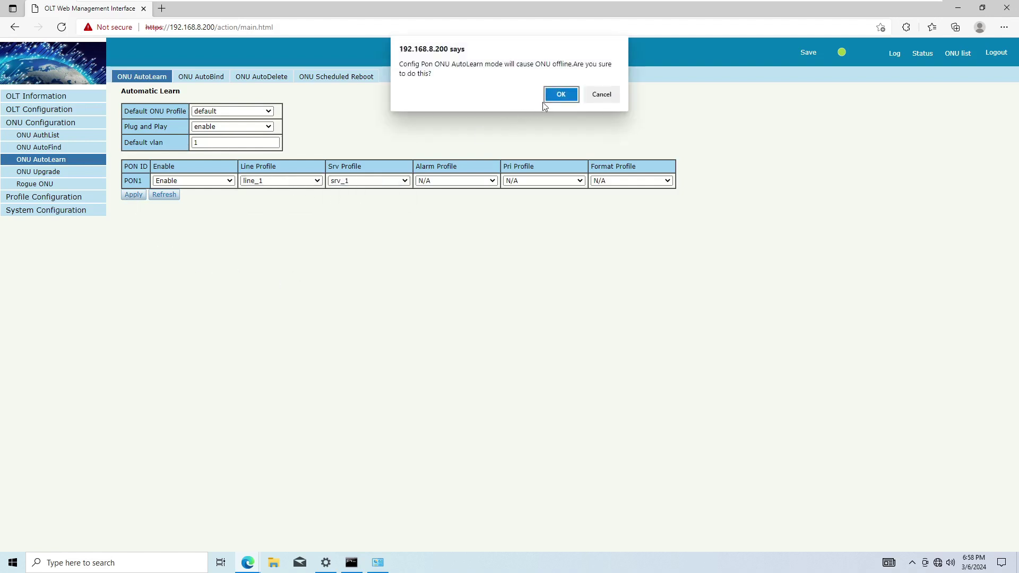
left_click(561, 91)
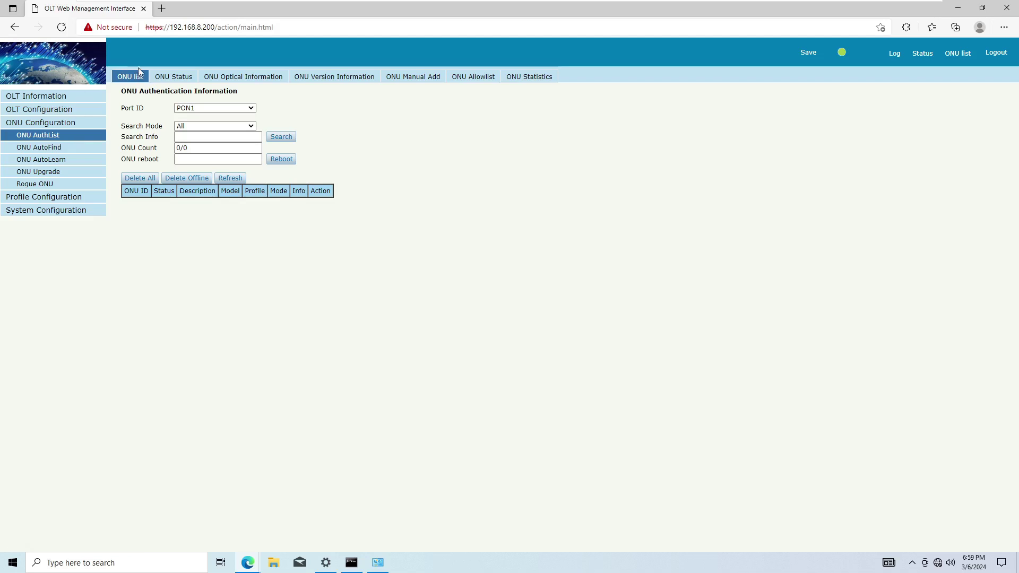
Refresh ONU GPON0/1:1's status until Phase State reads working, then confirm it is listed Online
left_click(155, 79)
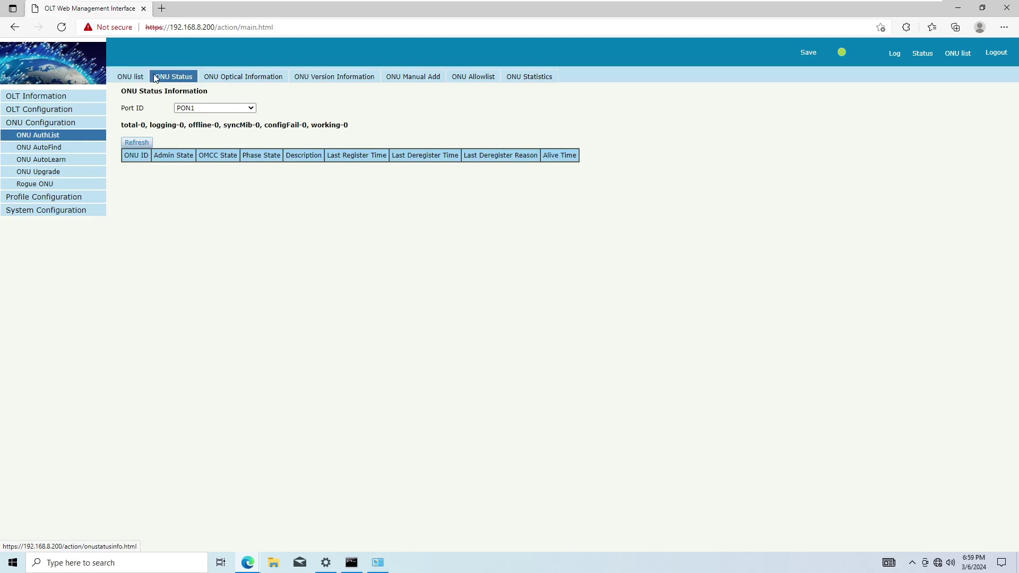
left_click(161, 80)
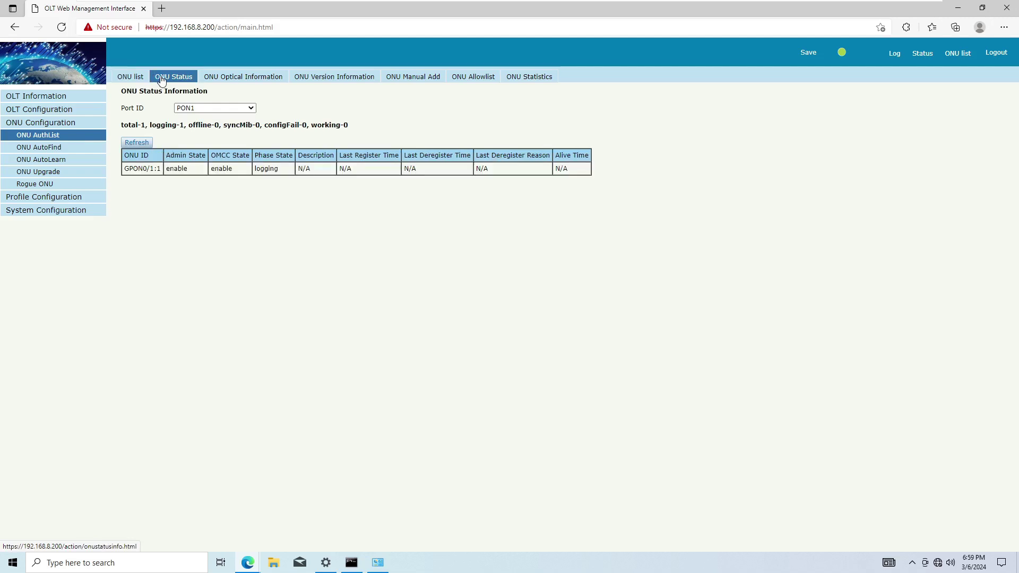
left_click(162, 80)
left_click(161, 80)
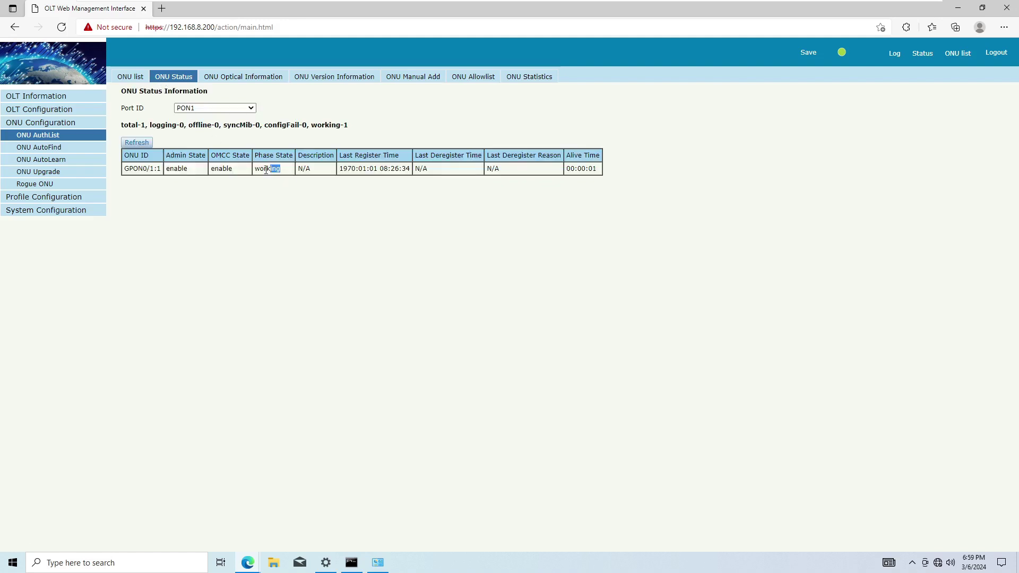
left_click(262, 209)
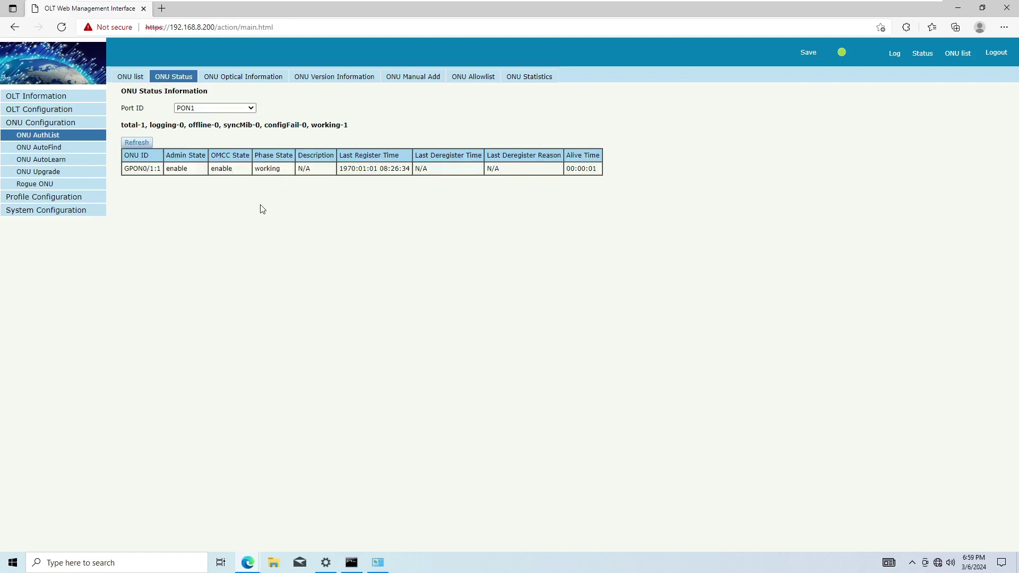
left_click(134, 83)
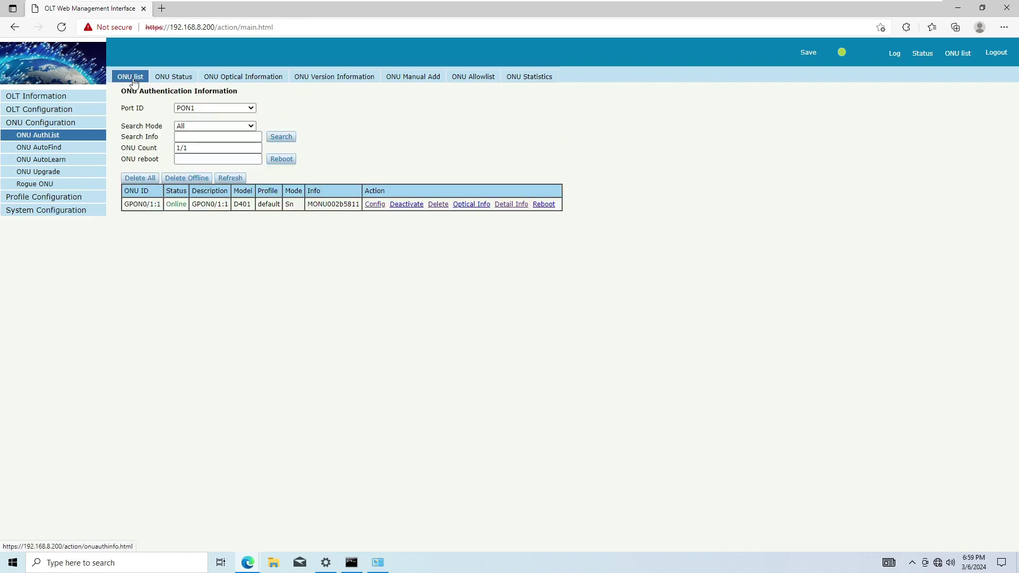
Check the online ONU's optical power readings and its detailed device information
left_click(252, 82)
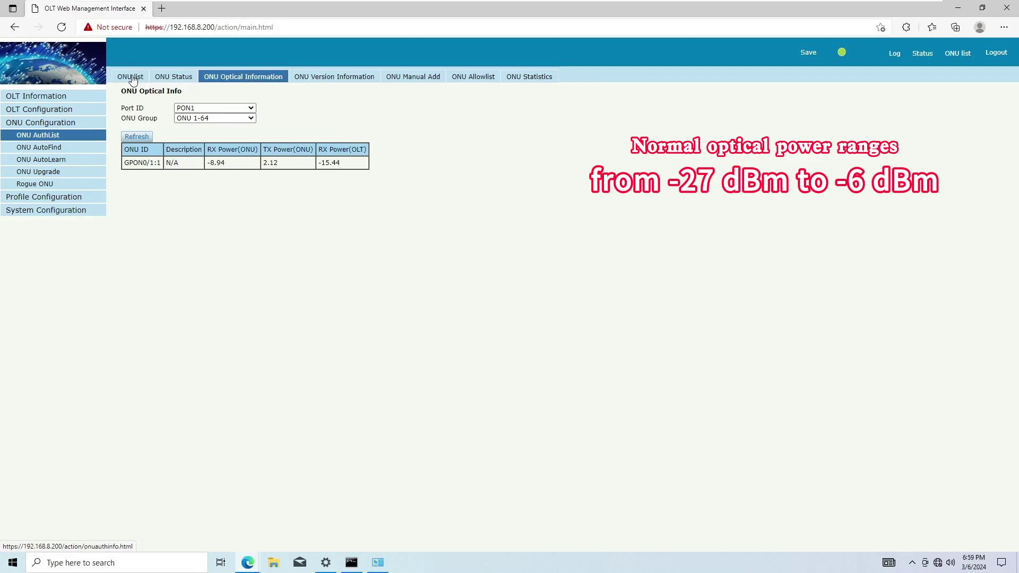
left_click(132, 78)
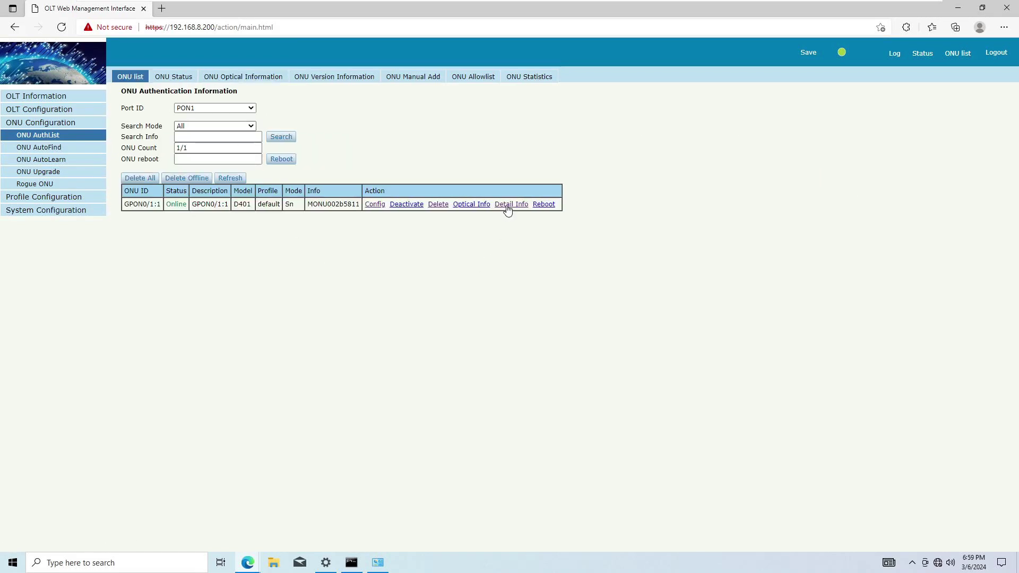
left_click(509, 205)
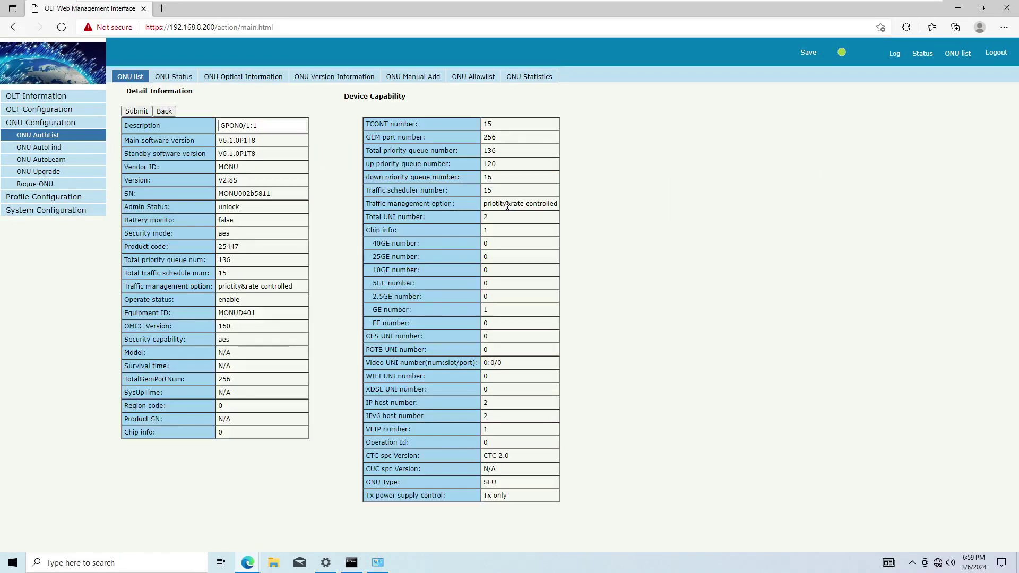
left_click(164, 112)
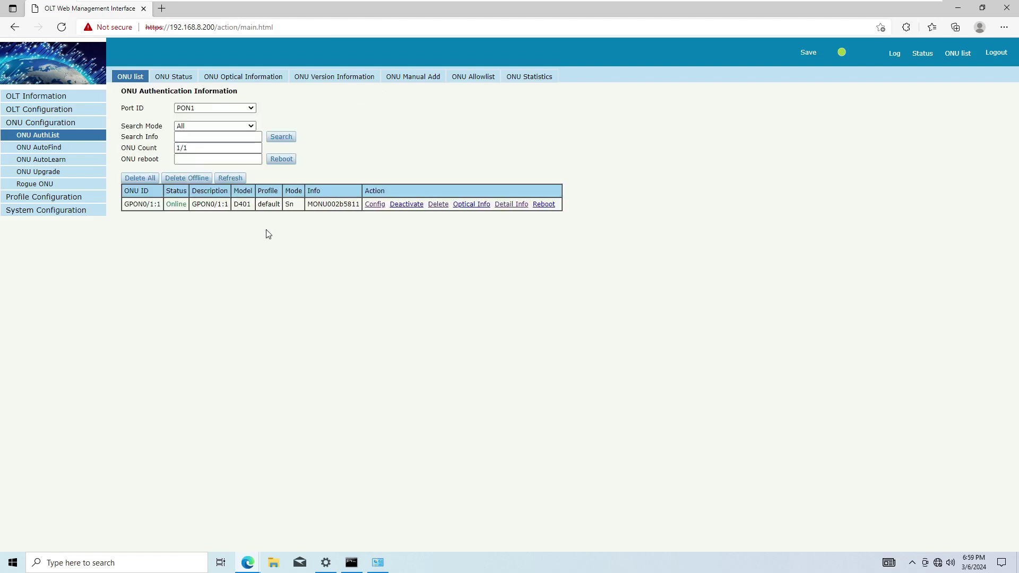
Review the ONU's Gemport, Service and PortVlan settings, then the ONU Profile and Bind Profile pages
left_click(375, 205)
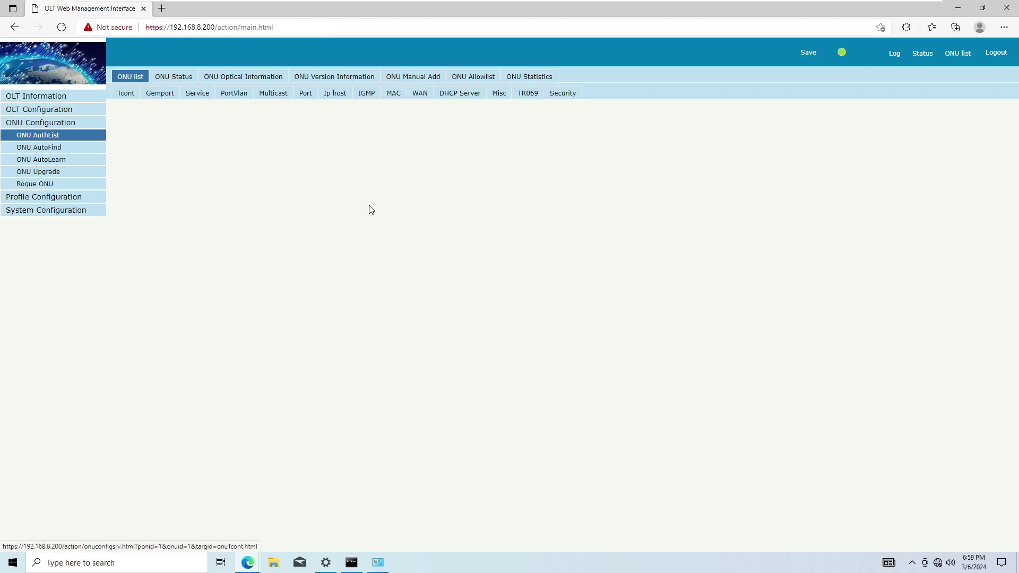
left_click(157, 95)
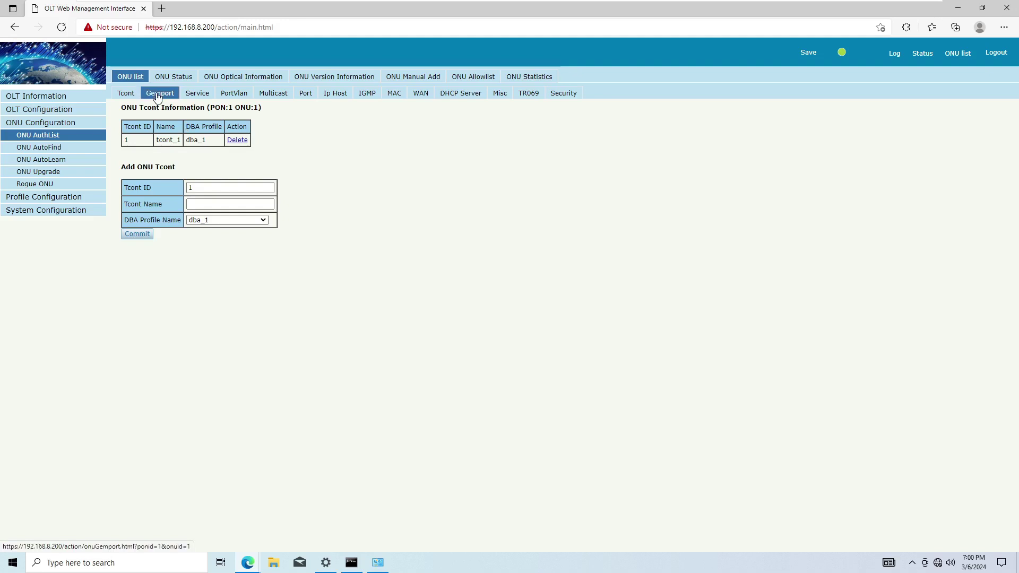
left_click(201, 98)
left_click(244, 98)
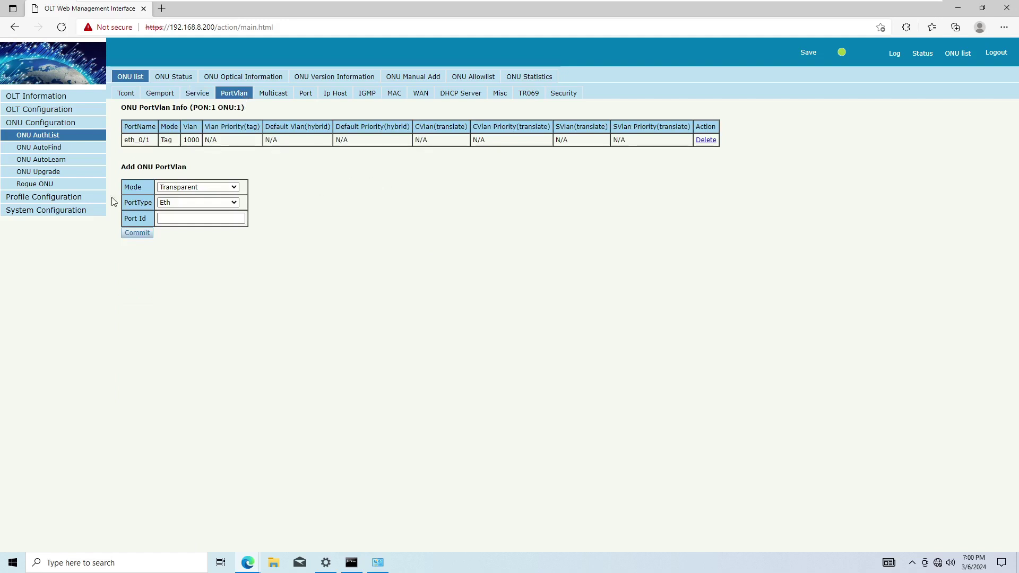
left_click(84, 197)
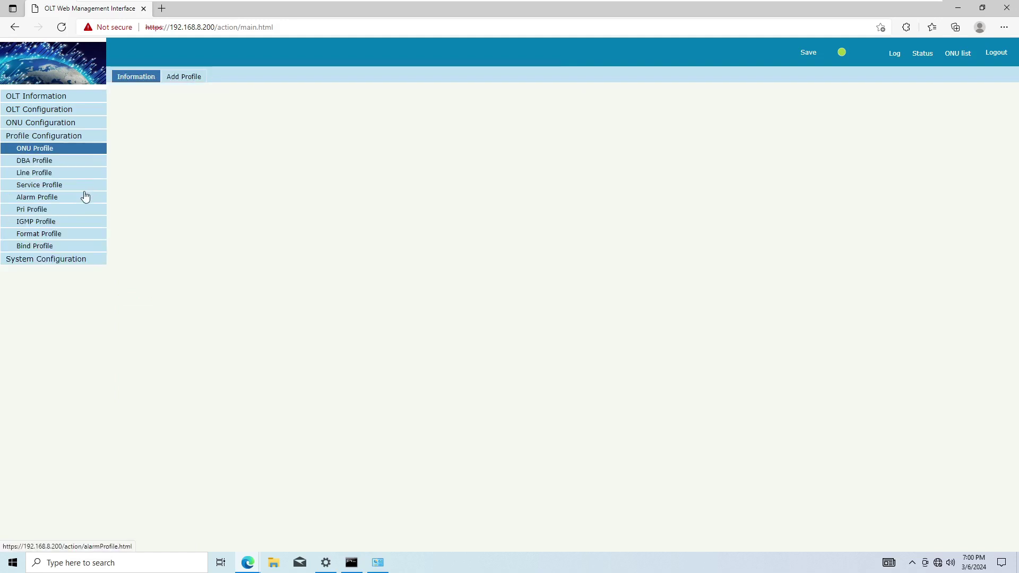
left_click(77, 247)
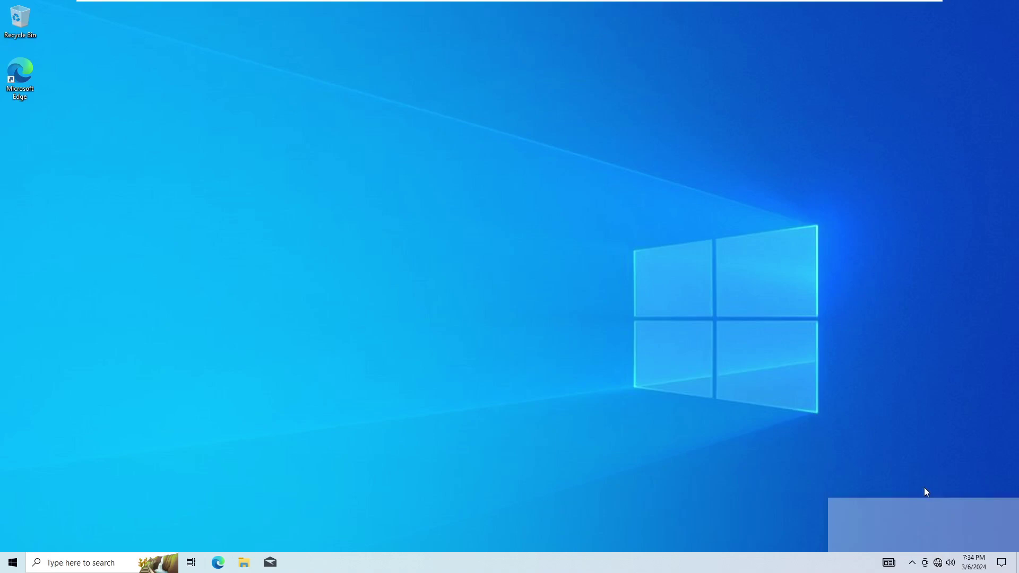
Set Ethernet0's IPv4 to obtain the IP address and DNS server automatically
left_click(902, 531)
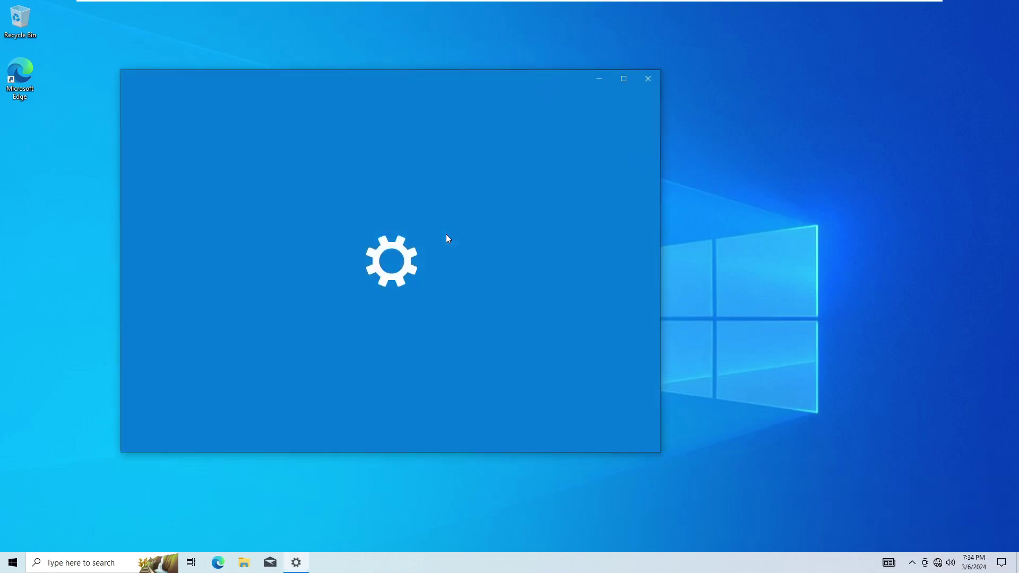
scroll(434, 256, "down", 2)
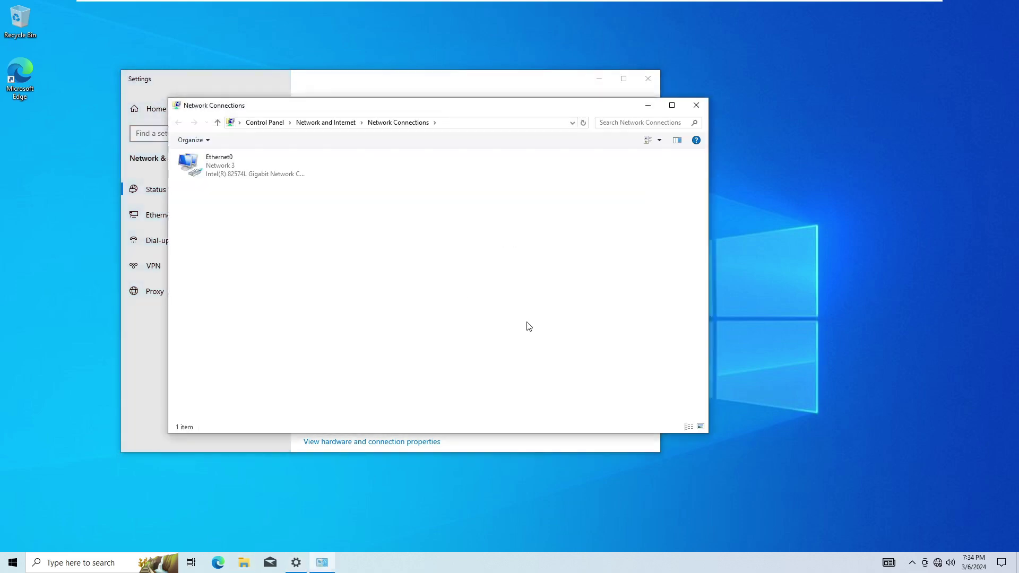
left_click(245, 168)
double_click(246, 168)
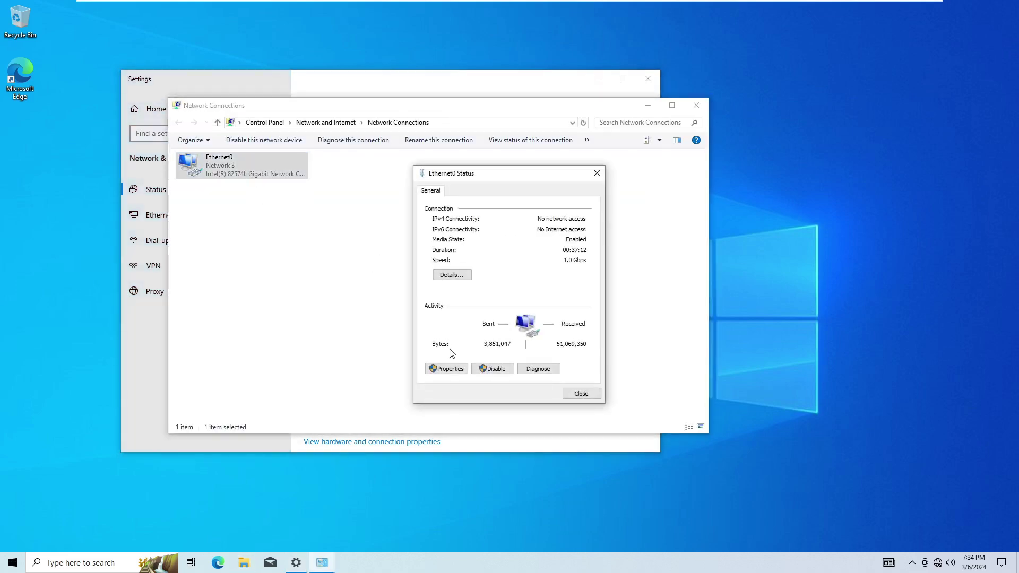
left_click(445, 369)
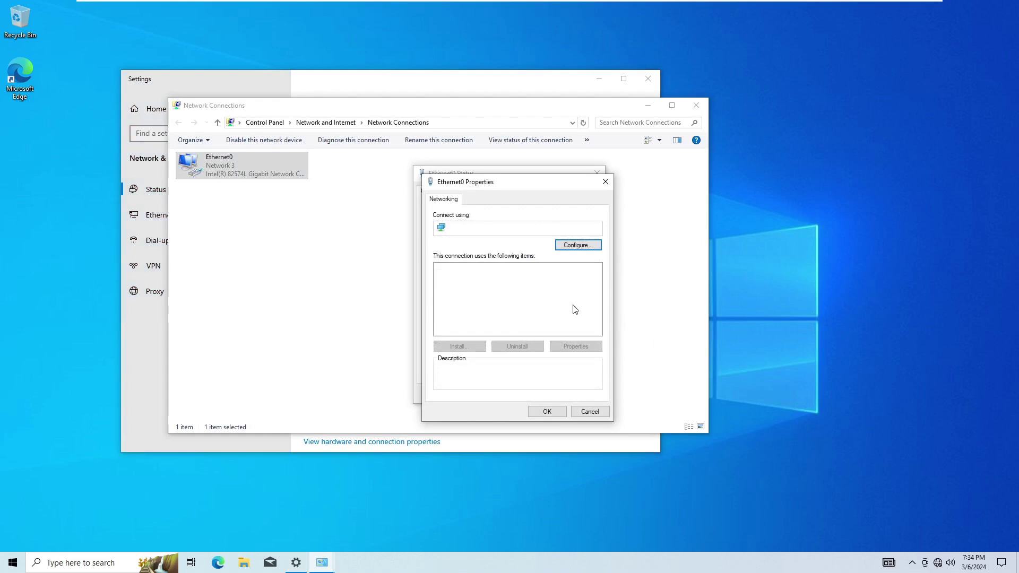
double_click(550, 296)
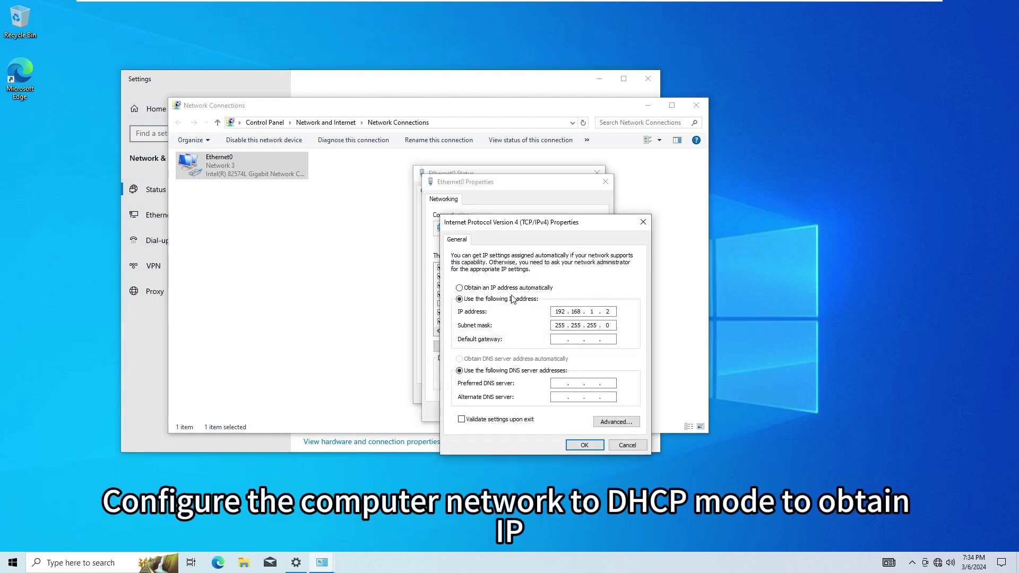
left_click(460, 288)
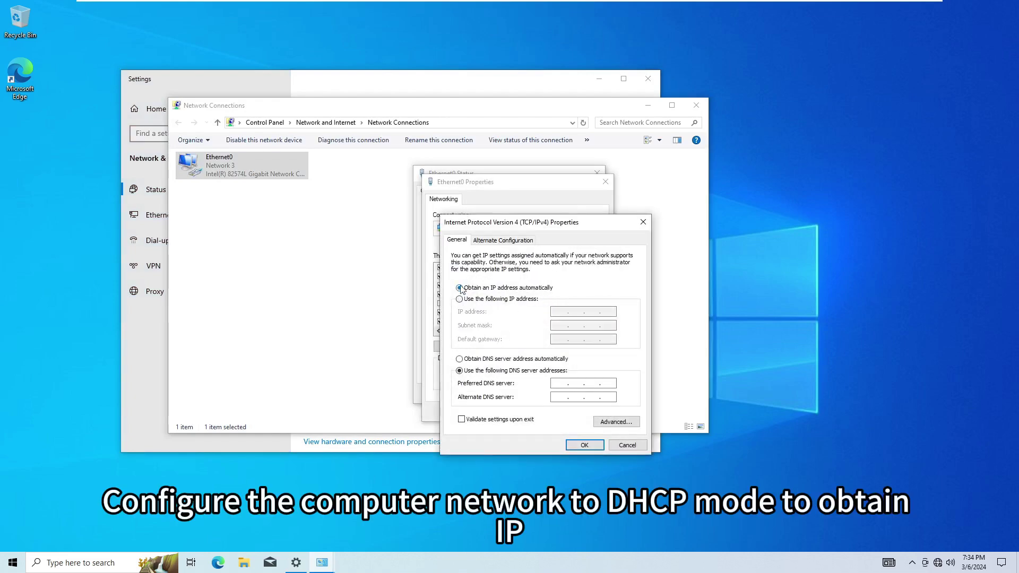
left_click(507, 362)
left_click(584, 445)
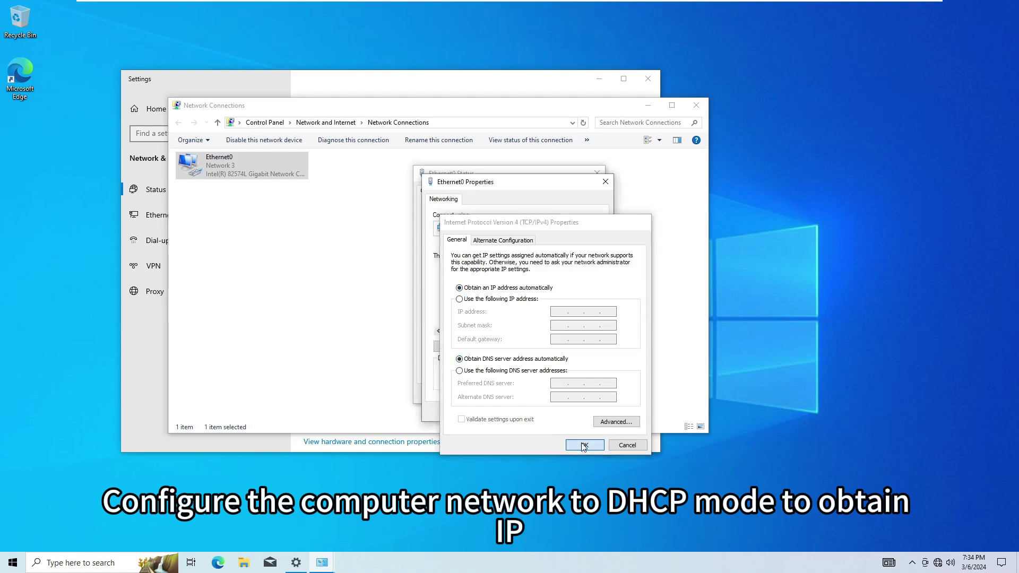
left_click(547, 412)
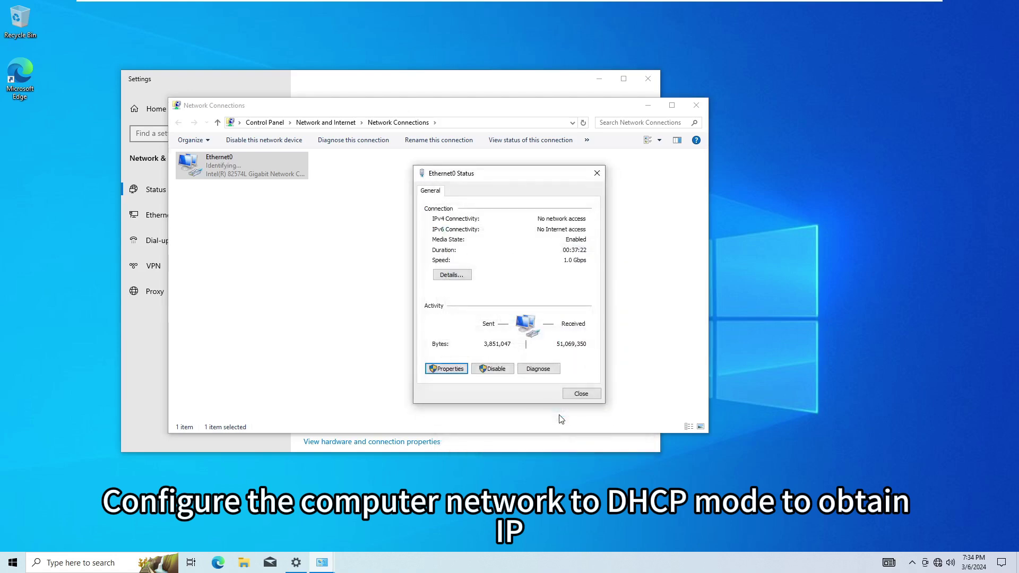
left_click(581, 394)
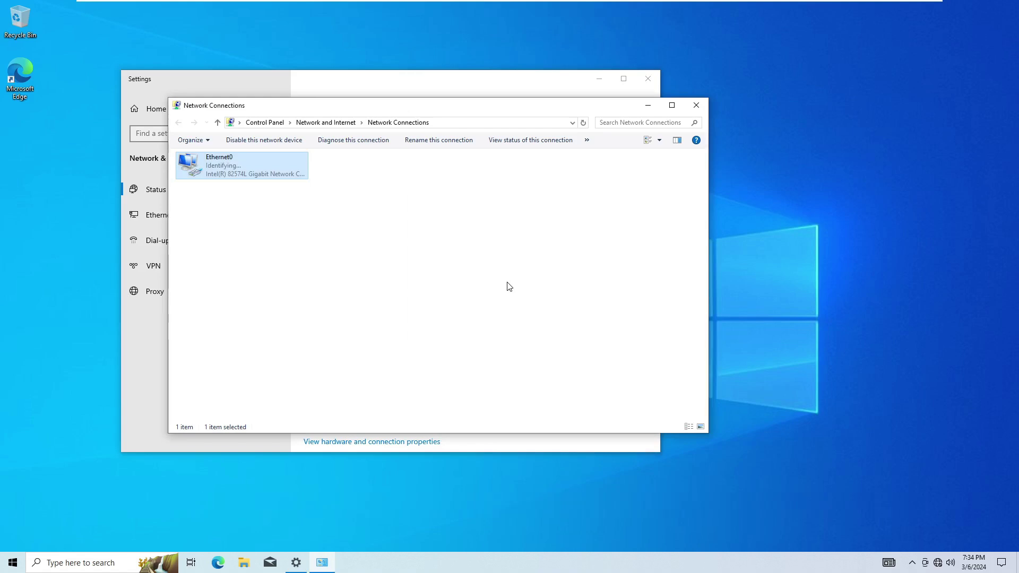
Confirm Ethernet0 received 192.168.60.213 via DHCP, then launch Microsoft Edge
double_click(294, 171)
left_click(451, 275)
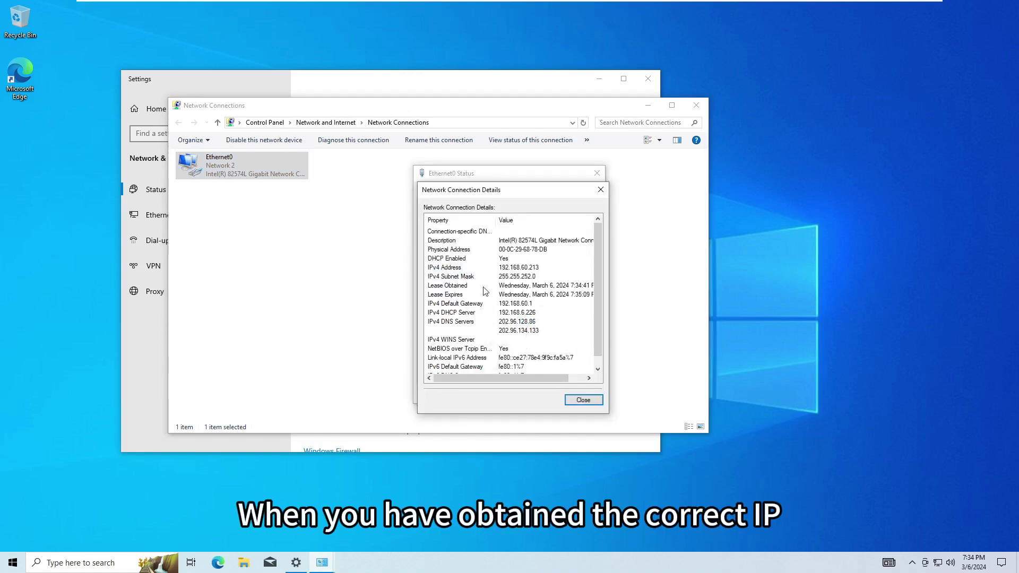
left_click(584, 400)
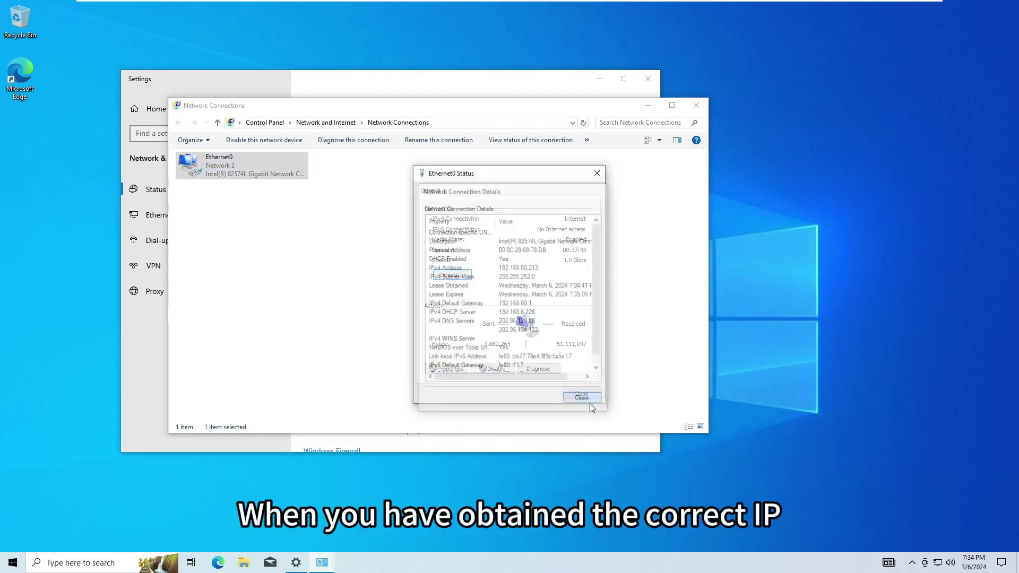
left_click(582, 393)
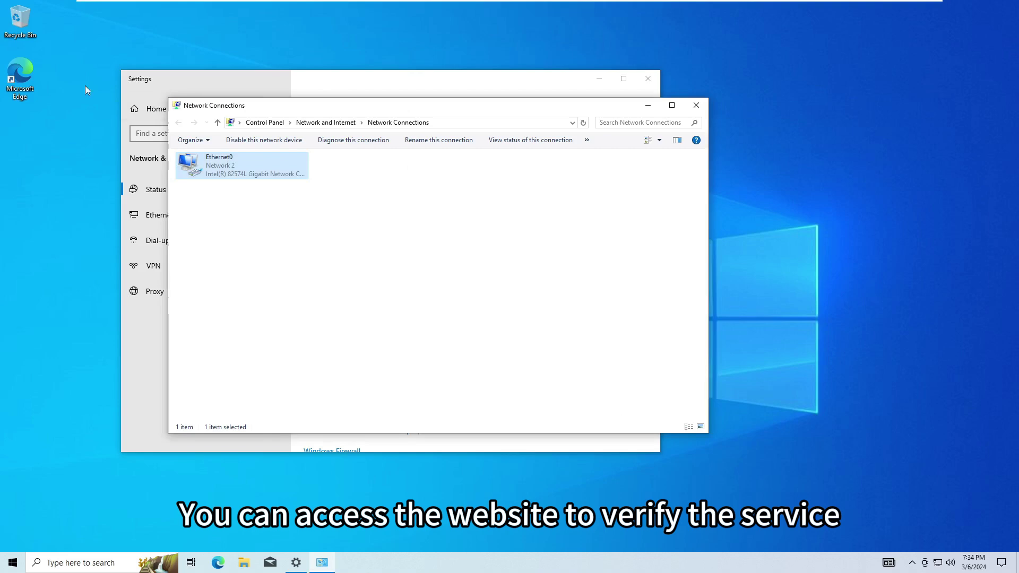
double_click(29, 71)
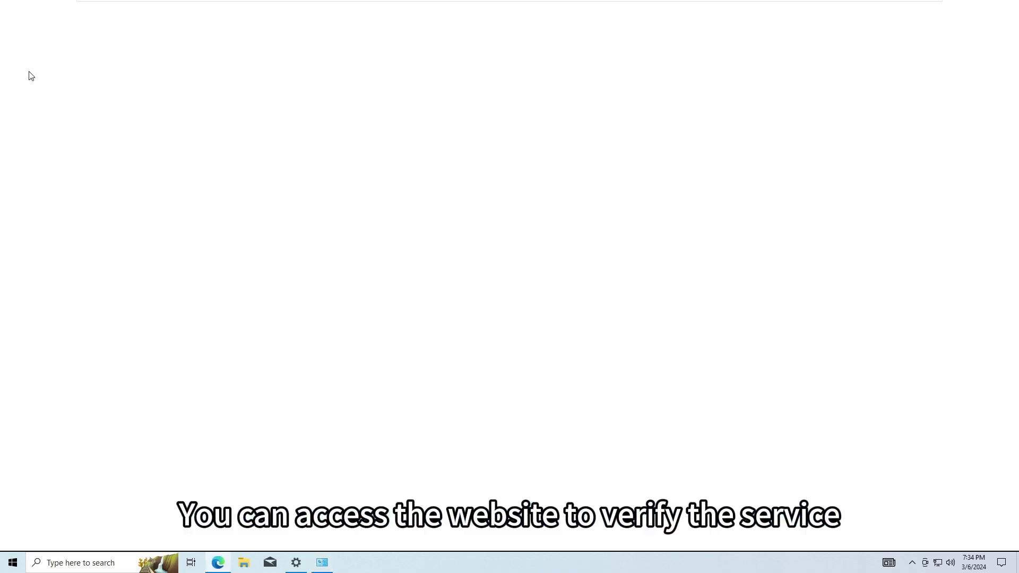
Load the Microsoft homepage from the Edge favorites bar
left_click(51, 53)
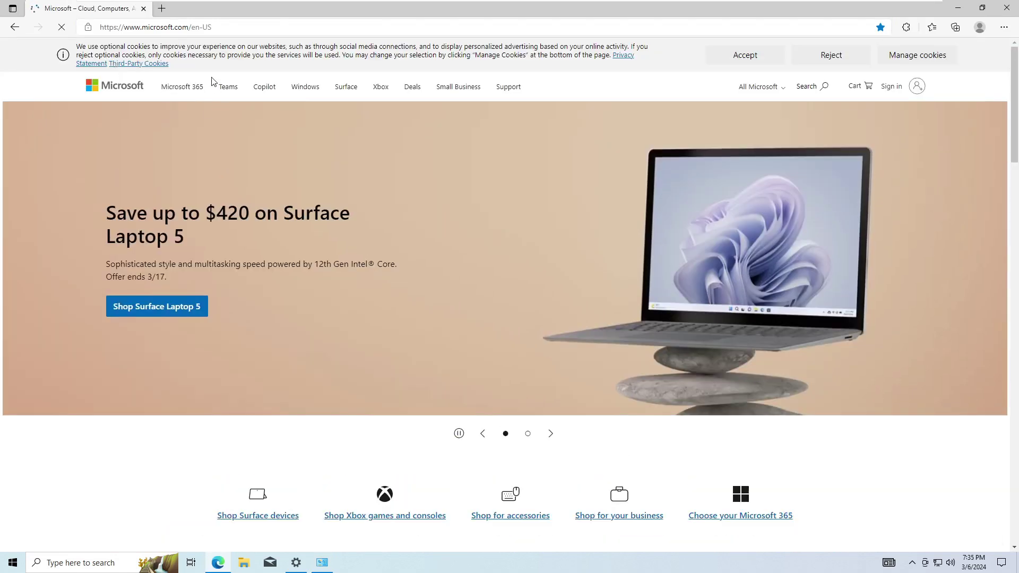
left_click_drag(189, 26, 131, 27)
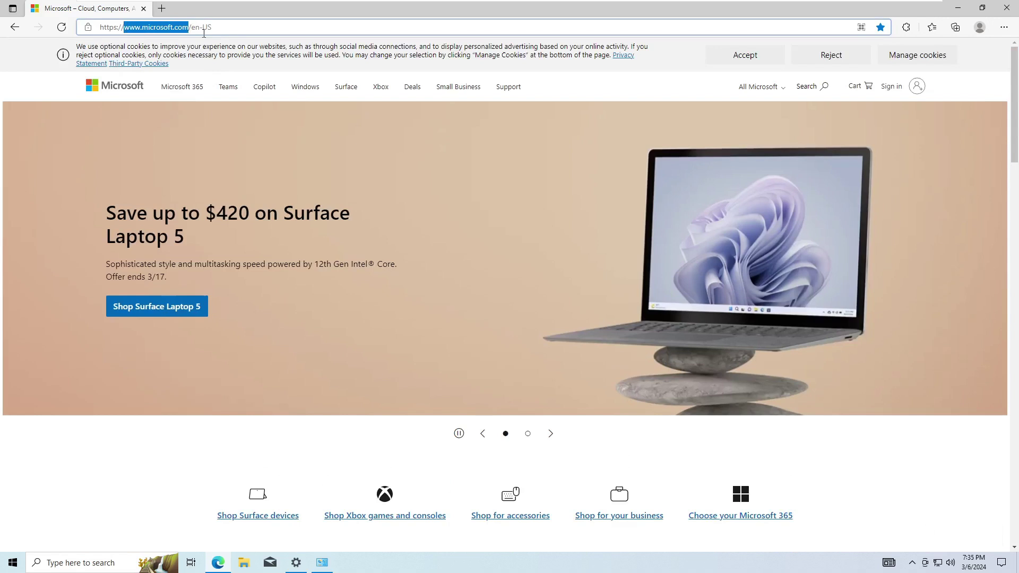
left_click(330, 170)
key("super+r")
key("Return")
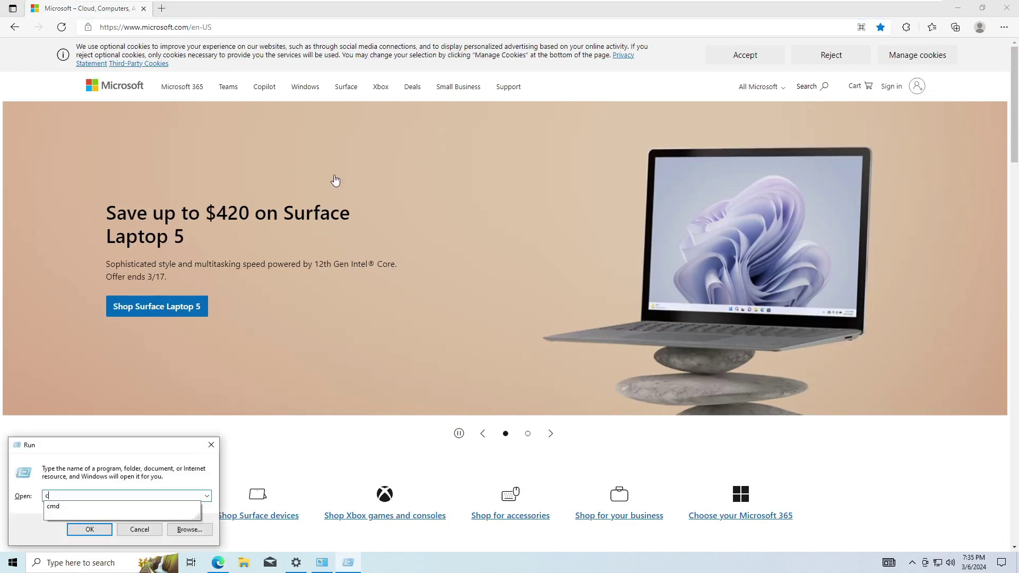
type("ping www.microsoft.com")
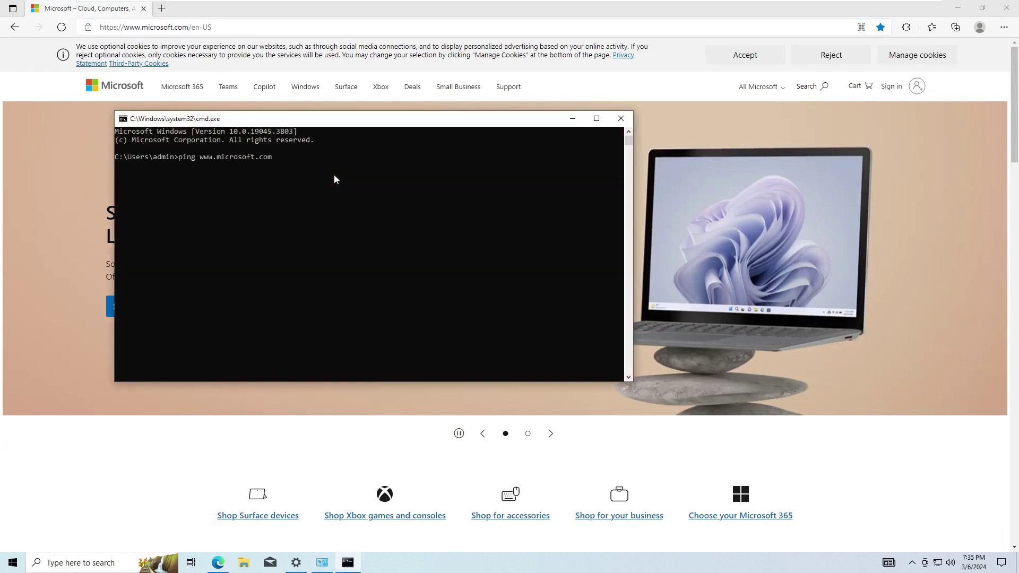
key("Return")
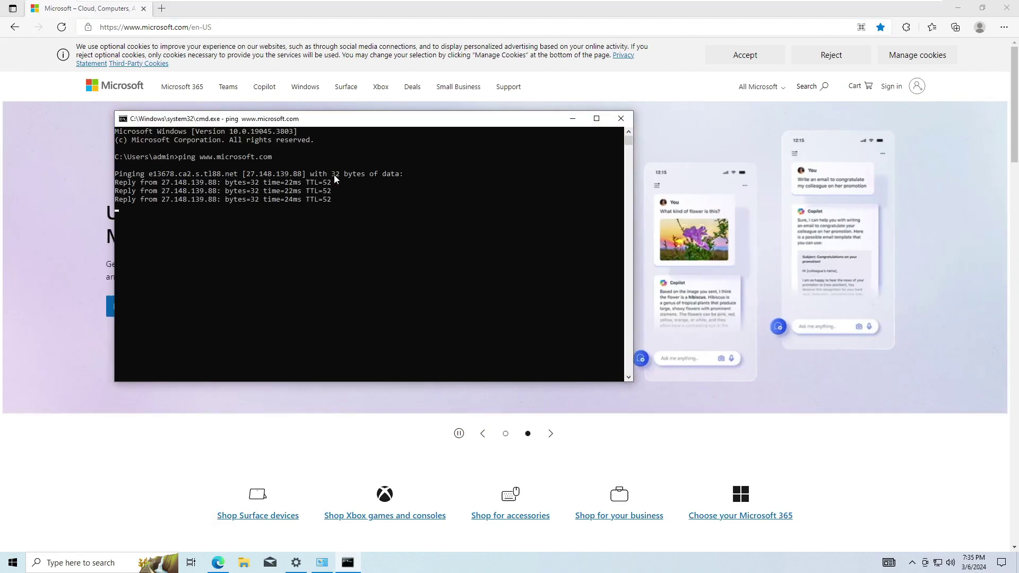
Run ipconfig to show 192.168.60.213, then ipconfig /release to drop Ethernet0's IPv4 address
key("super+r")
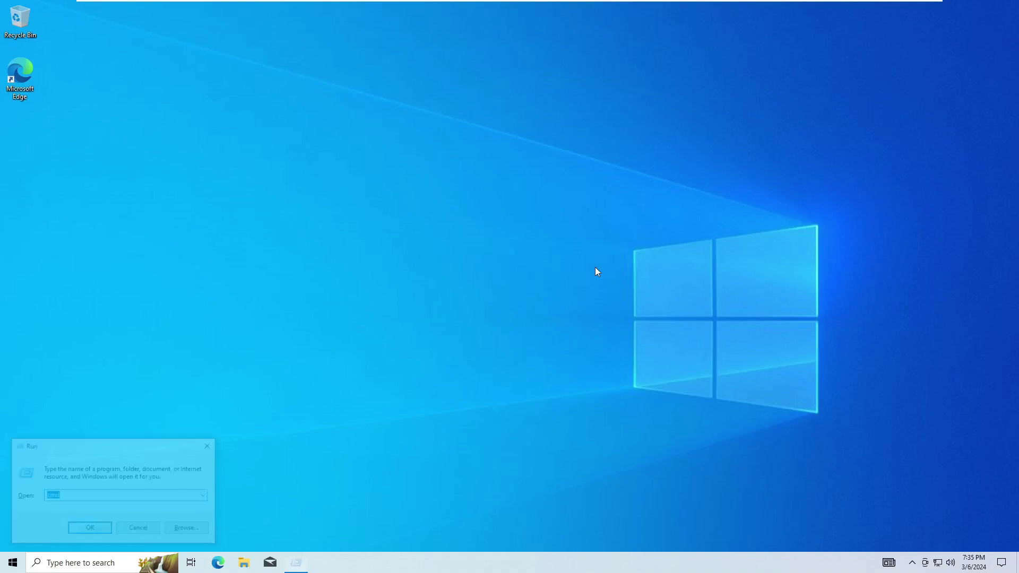
type("cmd")
key("Return")
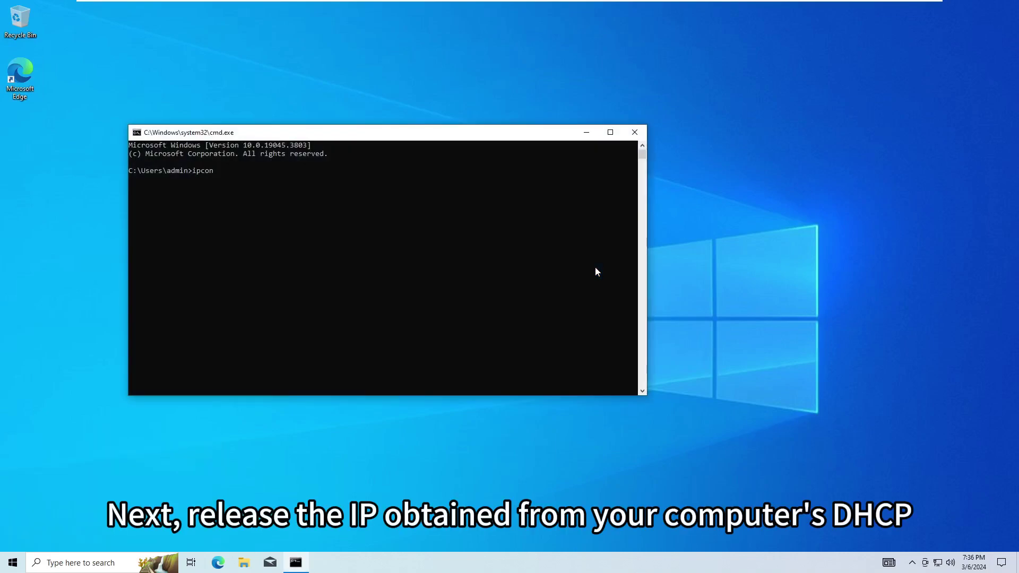
type("ipconfig")
key("Return")
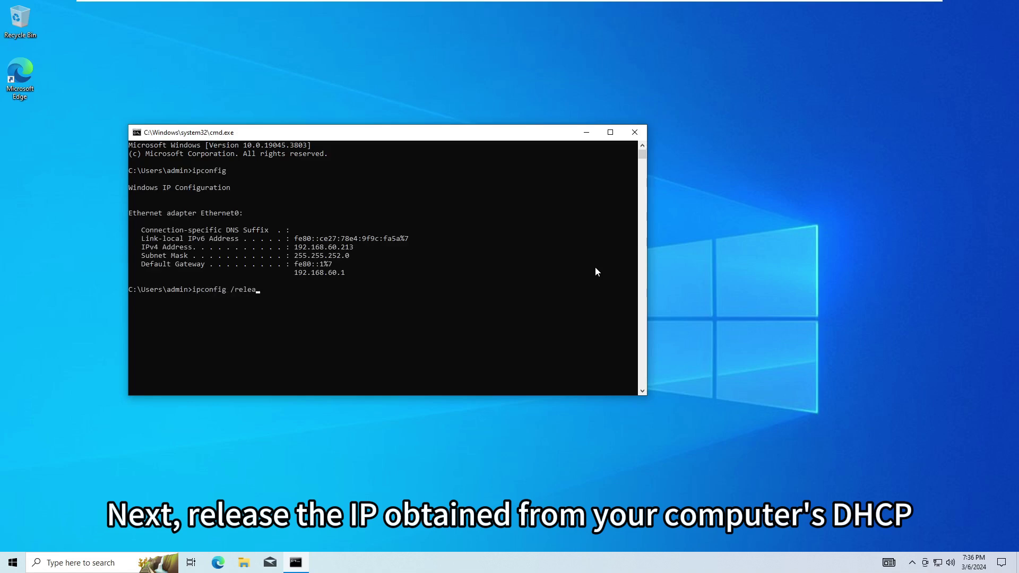
type("ipconfig /release")
key("Return")
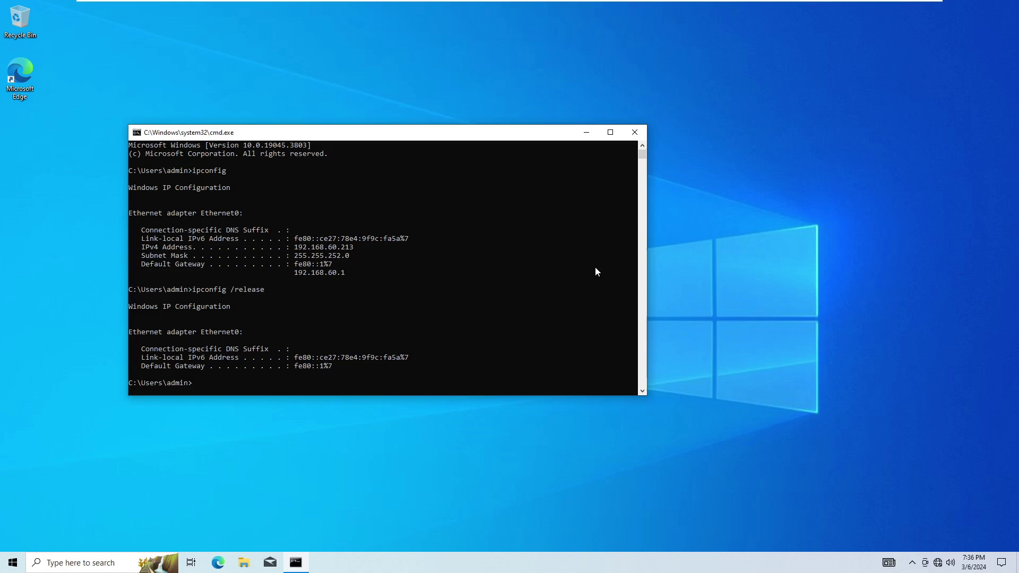
left_click(927, 561)
Start a new Broadband (PPPoE) Internet connection from the Dial-up settings
left_click(911, 535)
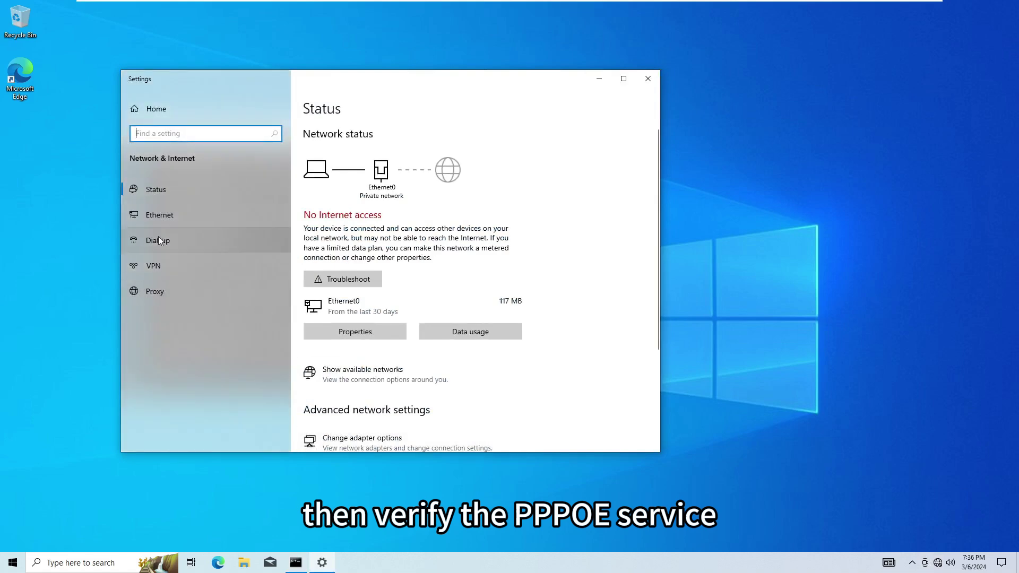
left_click(158, 240)
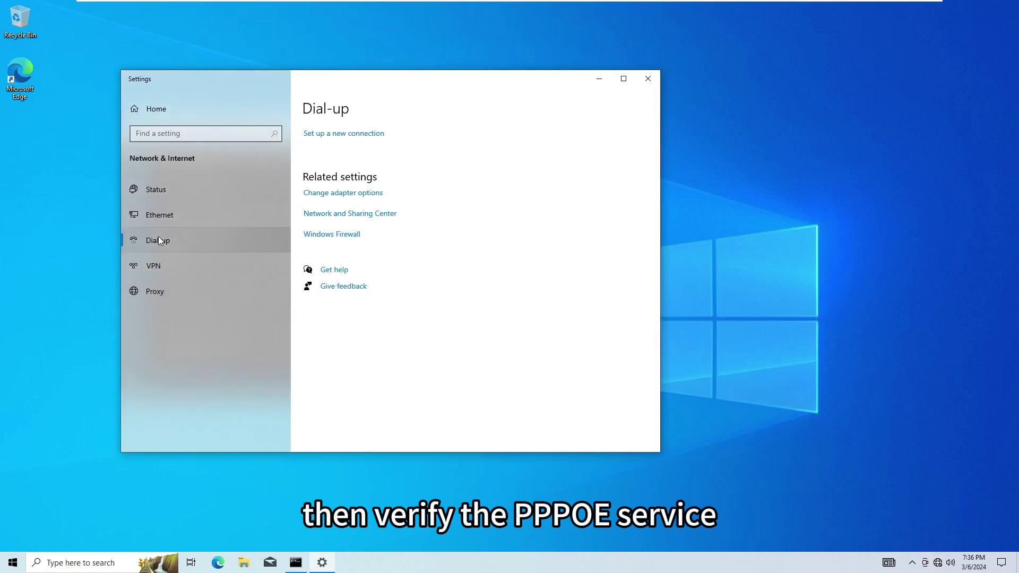
left_click(327, 138)
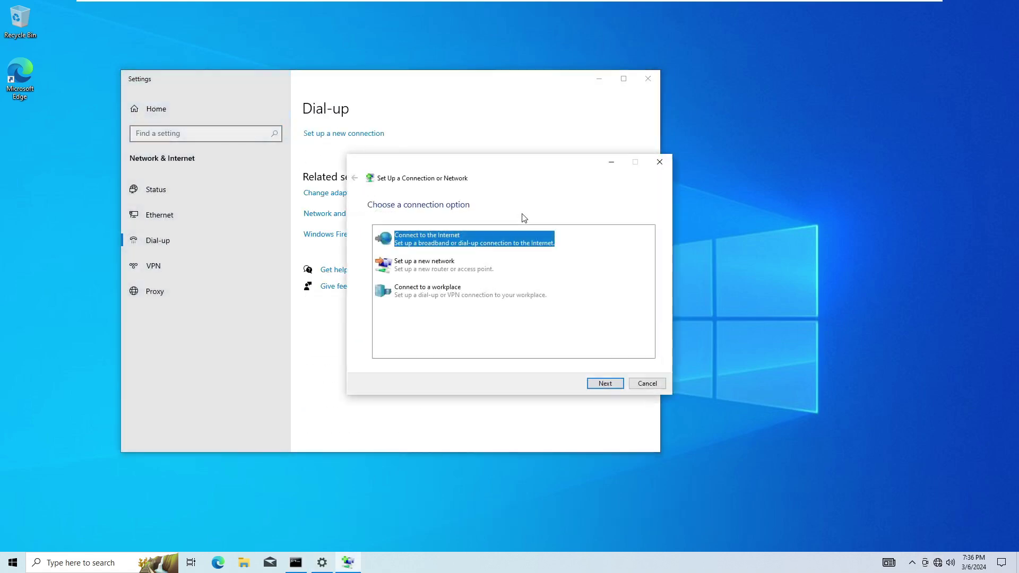
left_click(596, 385)
left_click(483, 243)
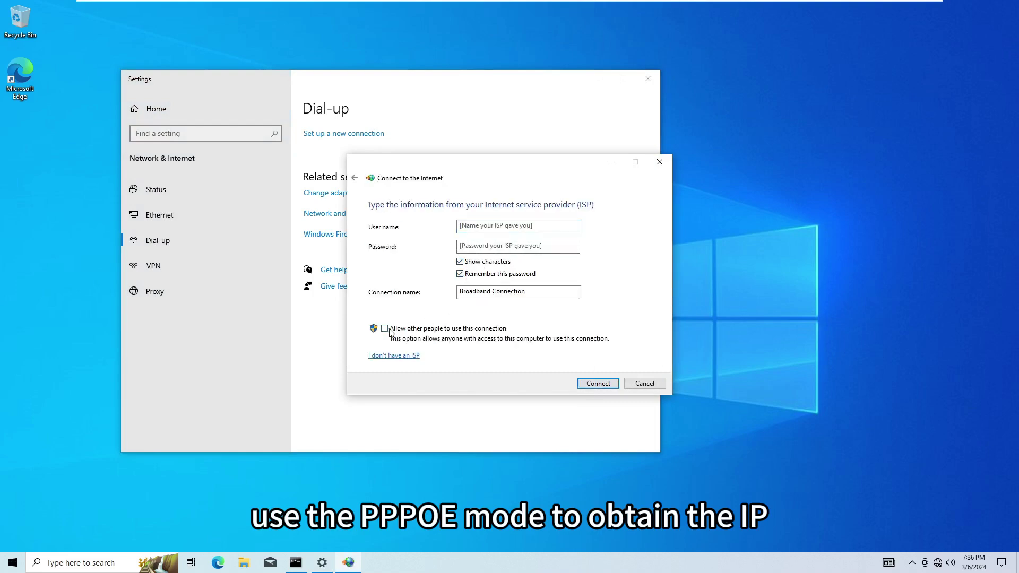
Enter the ISP user name and password and connect the broadband connection
left_click(492, 228)
type("GPON_TEST")
key("Tab")
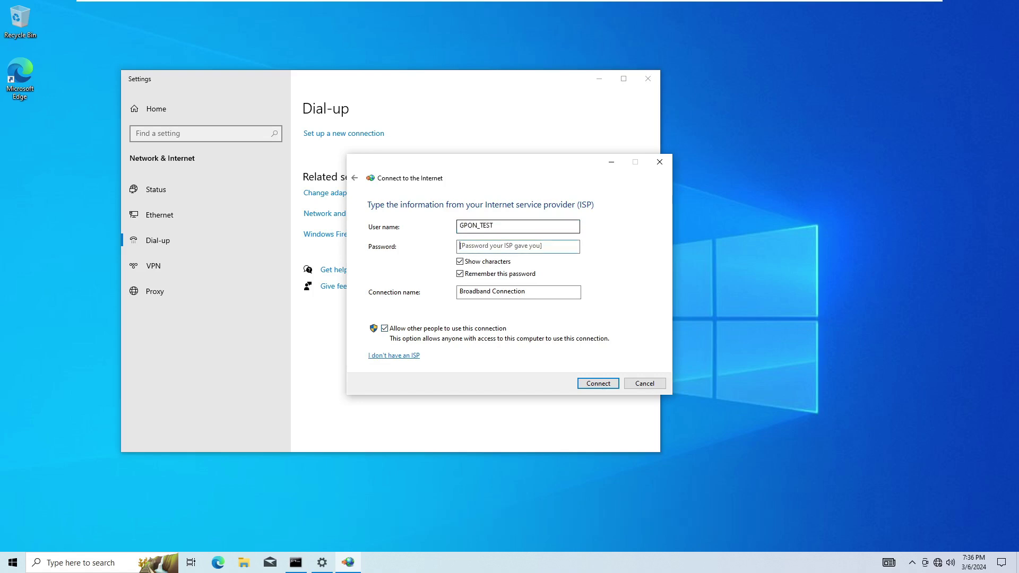
type("GPON_TEST")
left_click(597, 384)
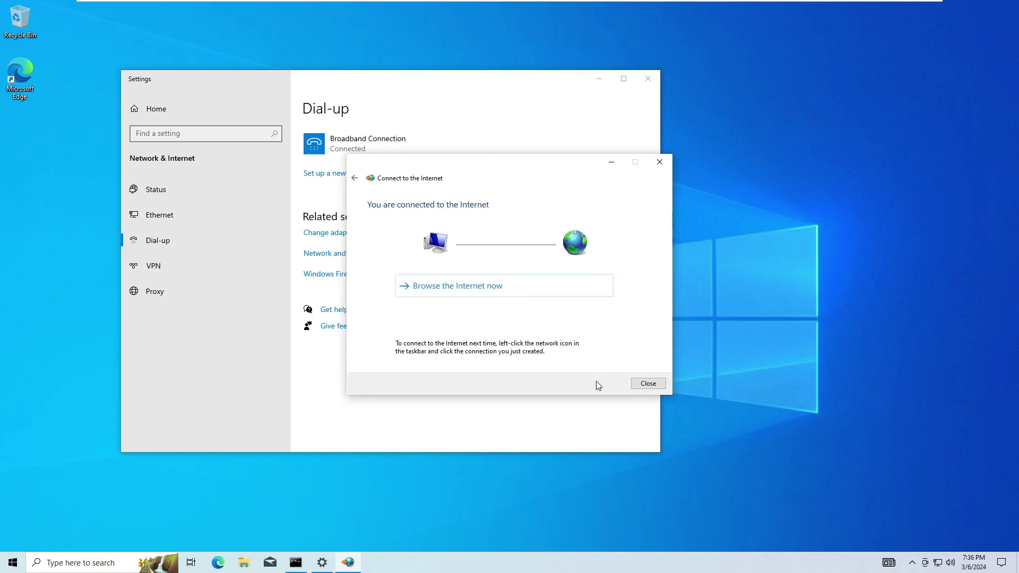
left_click(636, 385)
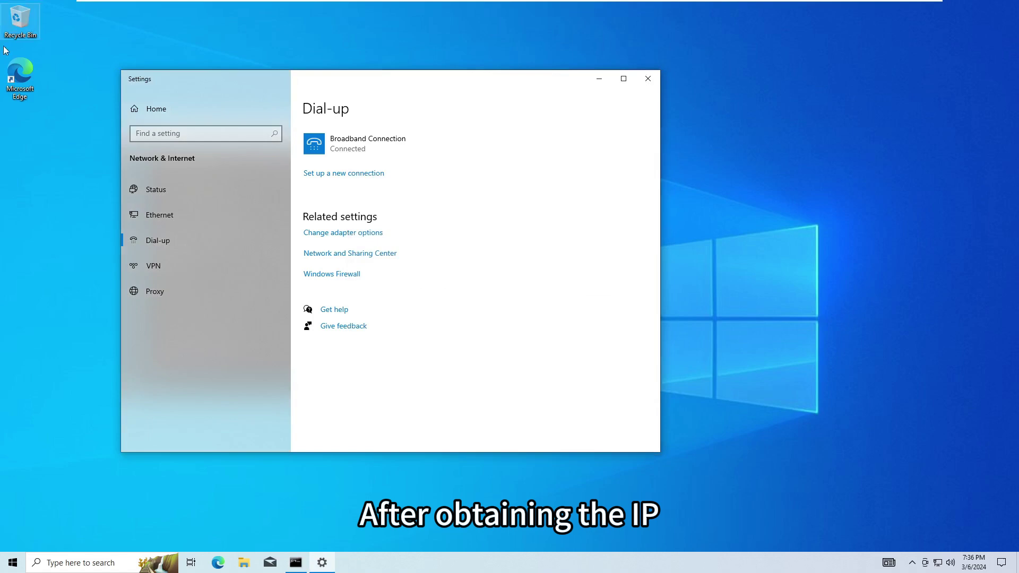
Launch Microsoft Edge from the desktop shortcut to a blank new tab
left_click(9, 79)
double_click(10, 78)
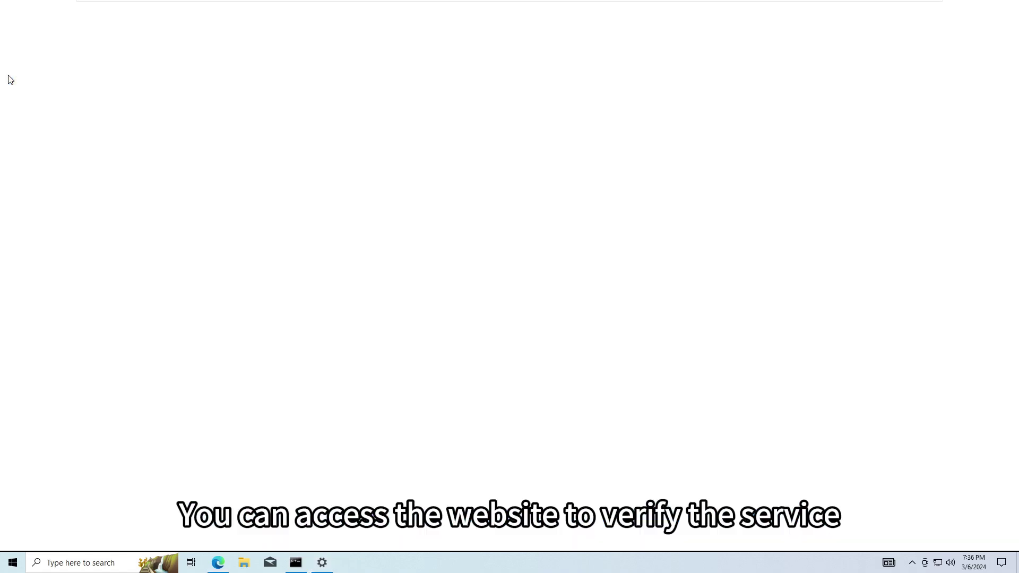